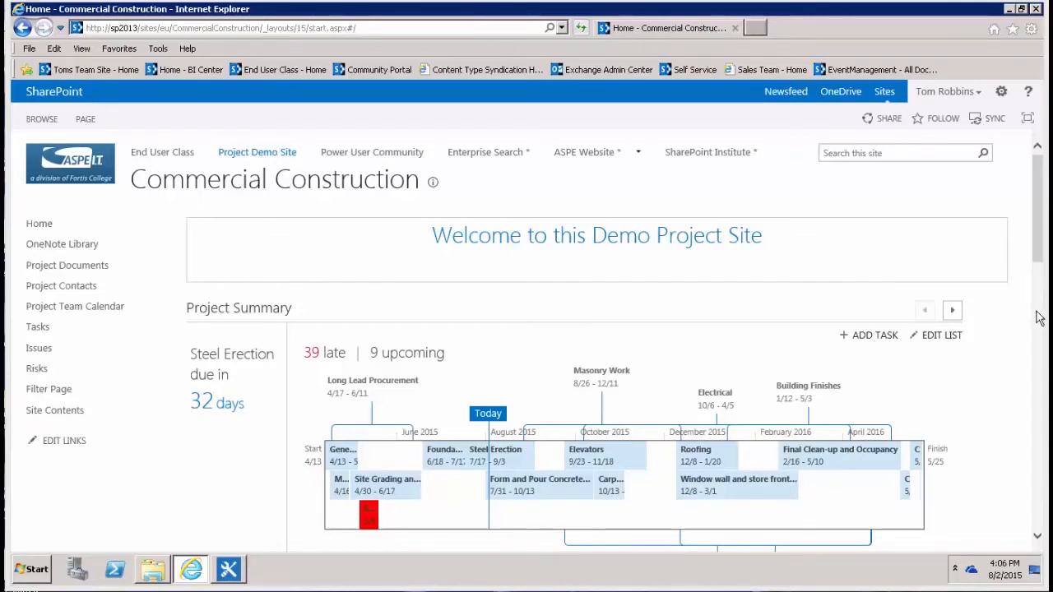
Review the Phase value of each task in the Tasks list
left_click(37, 329)
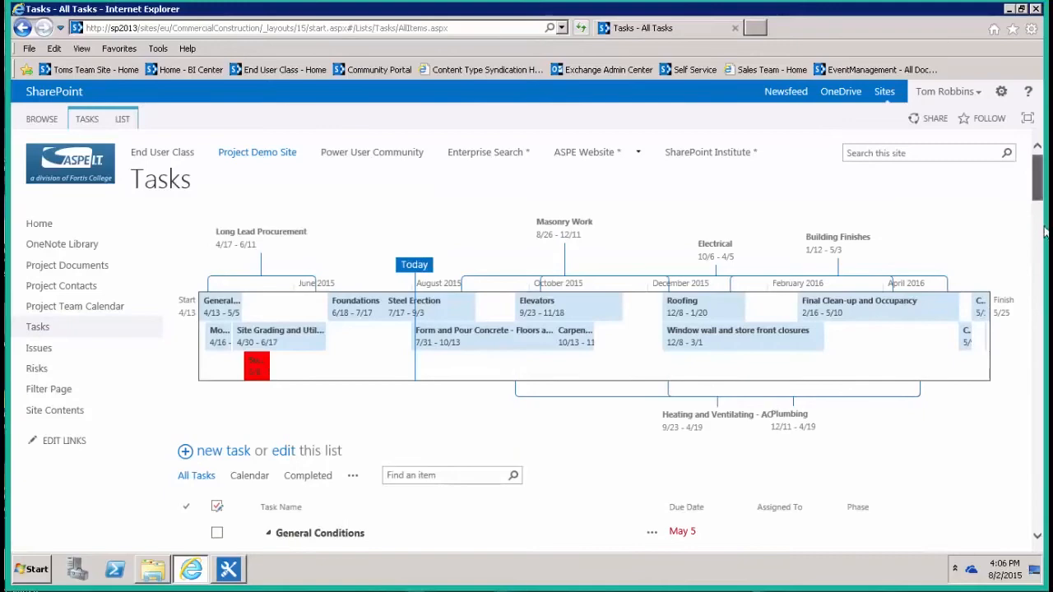
left_click_drag(1034, 194, 1034, 256)
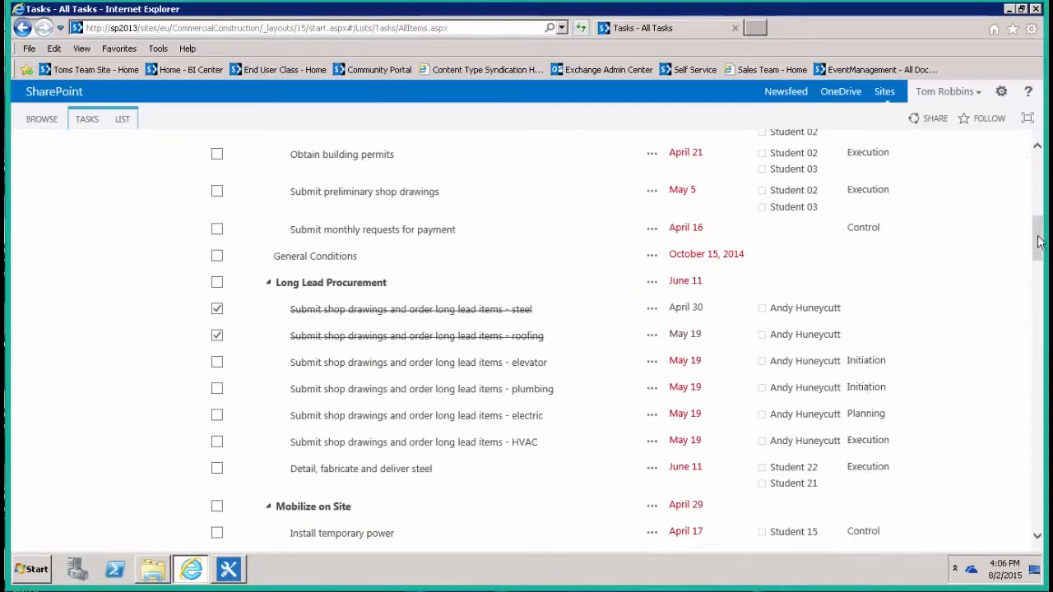
scroll(987, 222, "up", 5)
scroll(946, 284, "down", 1)
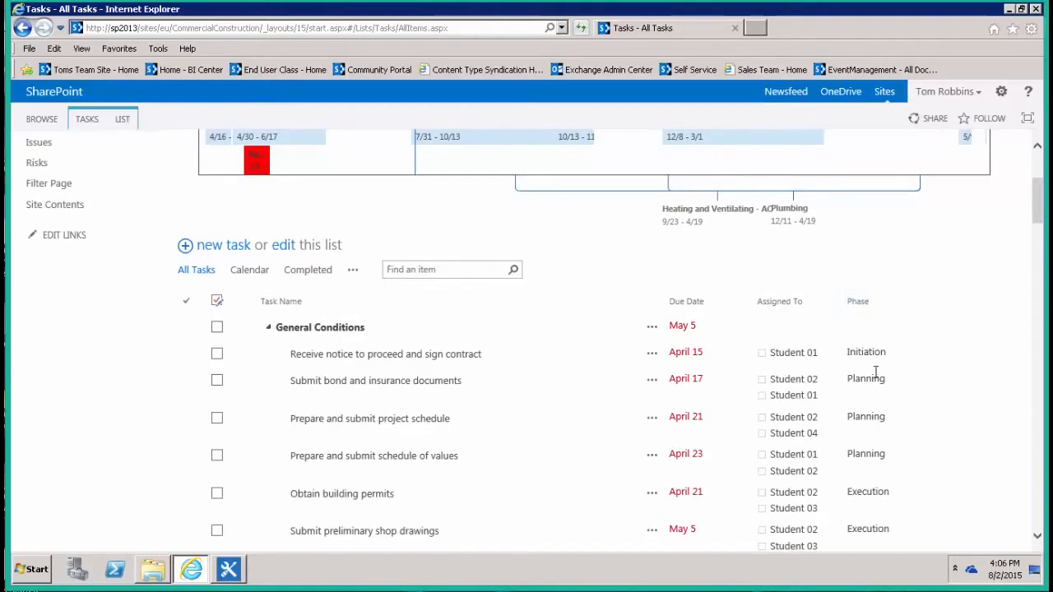
left_click(1038, 495)
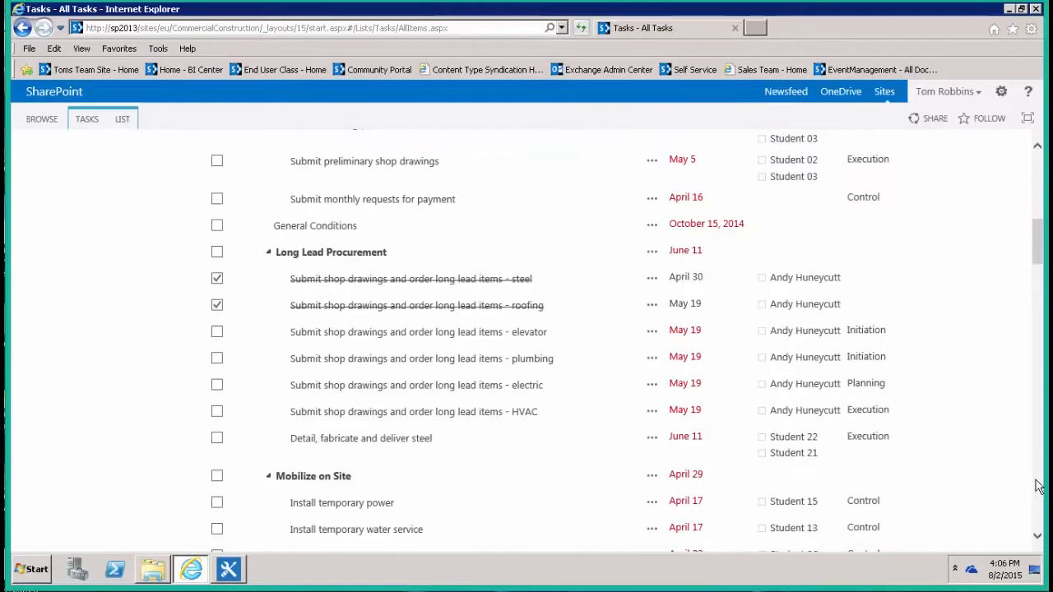
left_click_drag(1041, 250, 1038, 148)
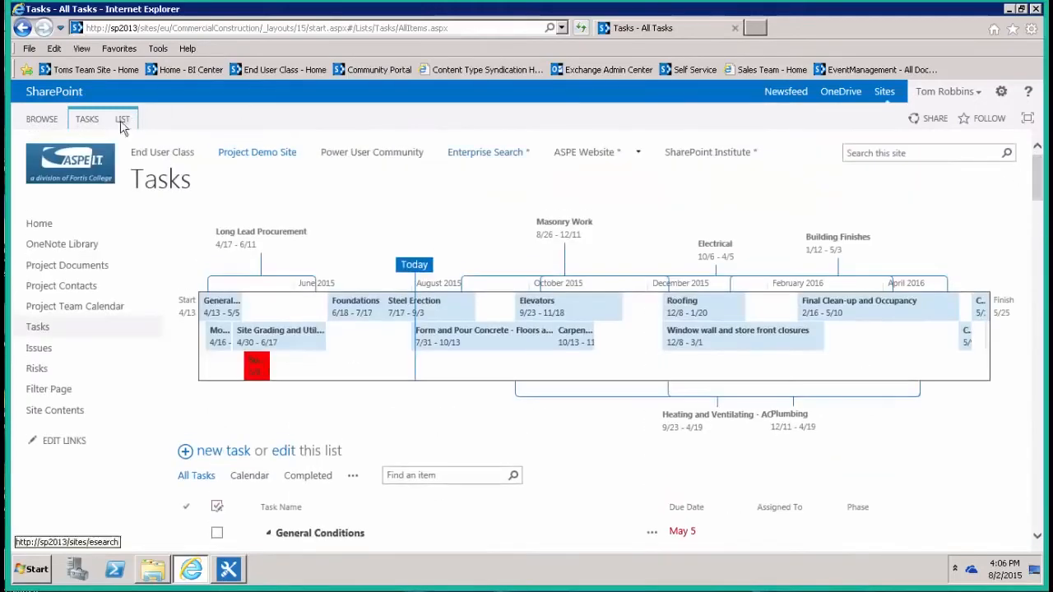
Review the Phase values of the Blog Engine User Stories and Call Centers documents in Project Documents
left_click(78, 265)
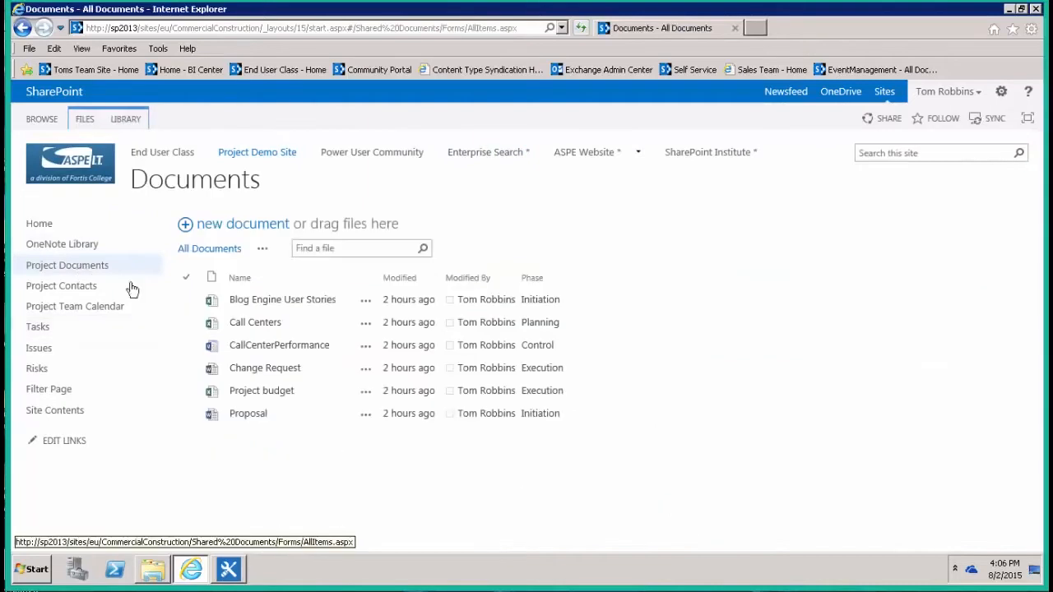
left_click(546, 299)
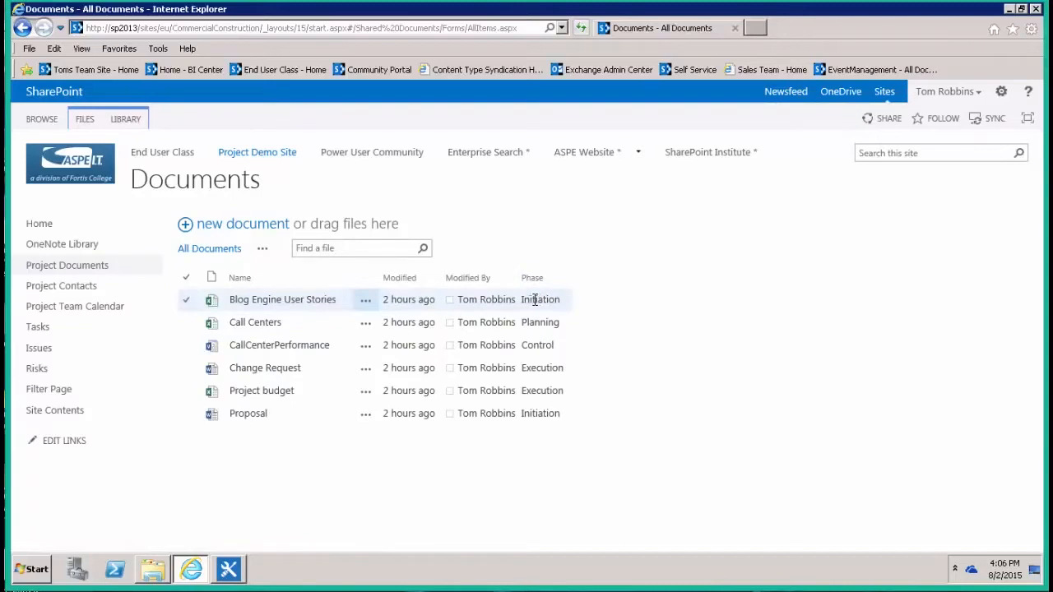
left_click(536, 323)
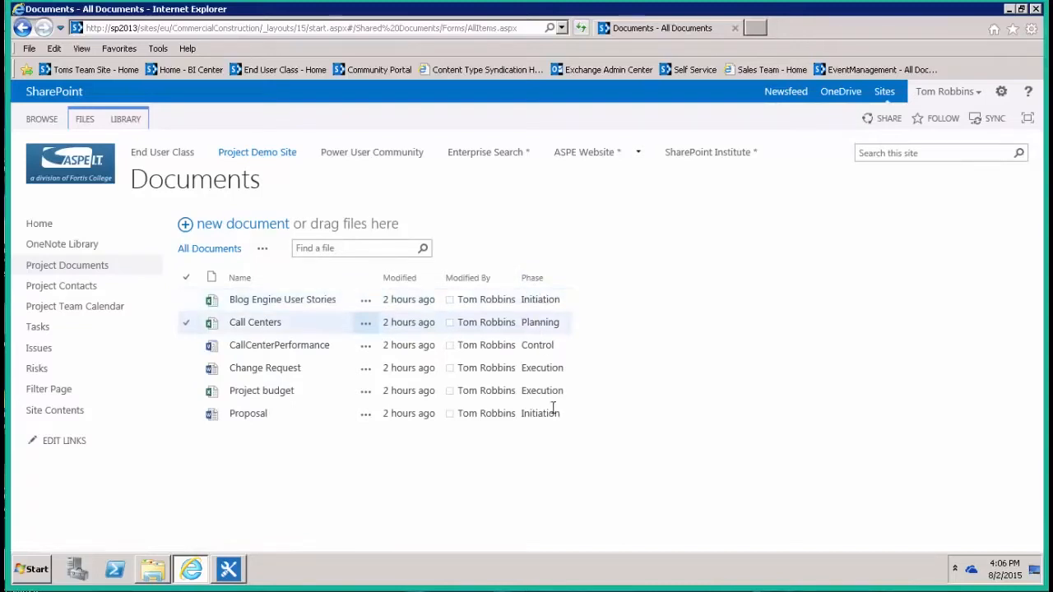
left_click(547, 298)
left_click(553, 320)
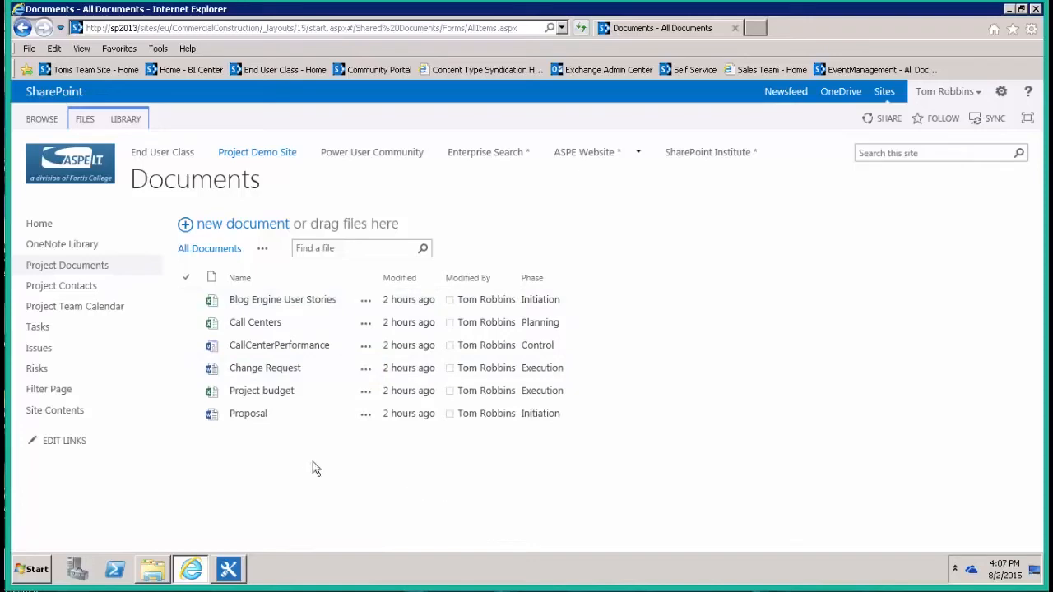
On the Filter Page, apply the Initiation phase so Tasks and Documents show only Initiation items
left_click(49, 389)
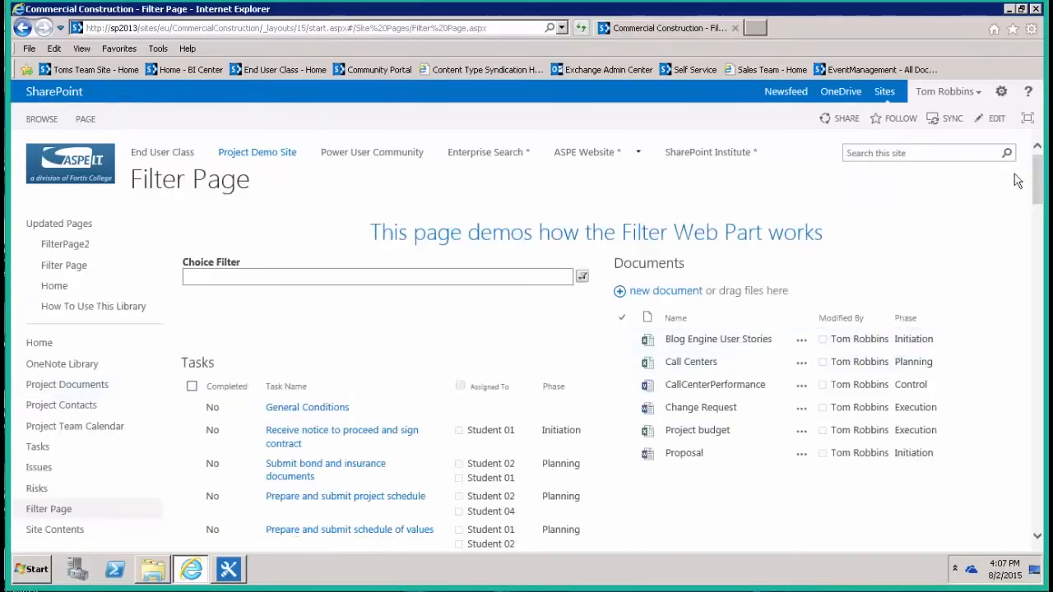
scroll(1038, 189, "down", 3)
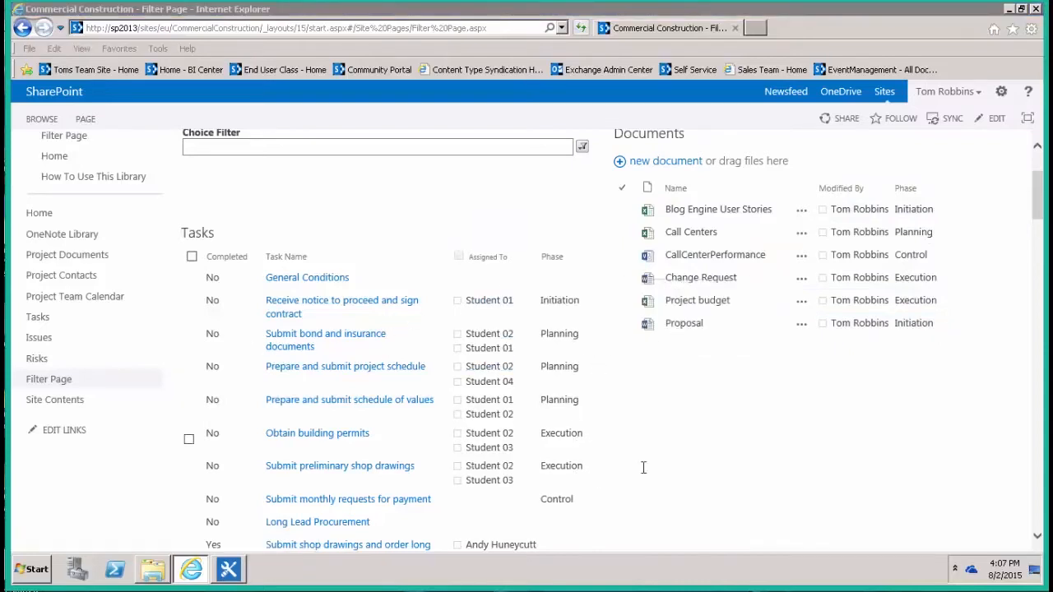
left_click_drag(1036, 177, 1036, 156)
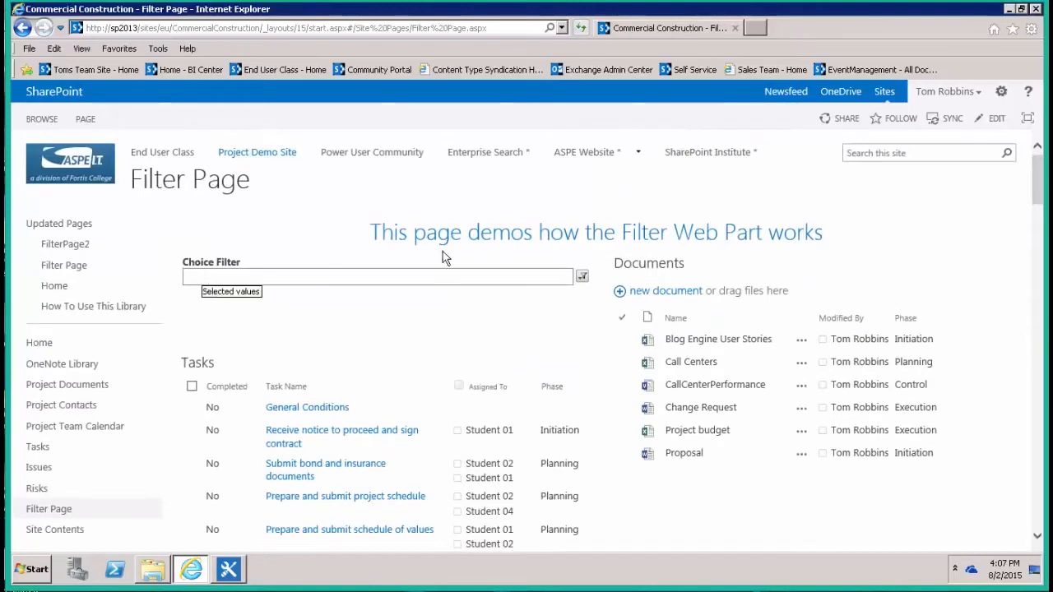
left_click(540, 279)
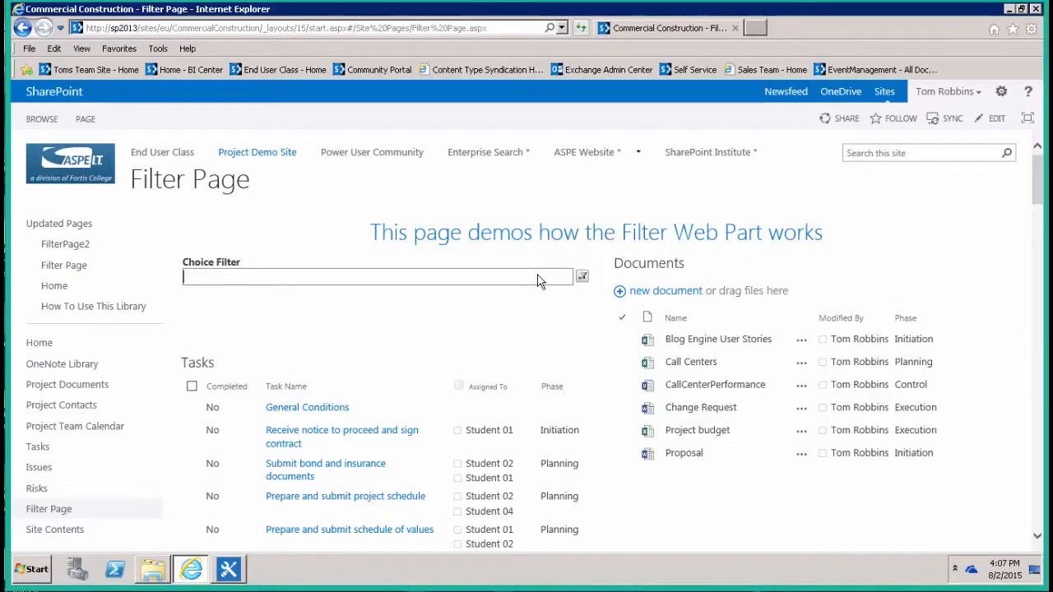
left_click(583, 277)
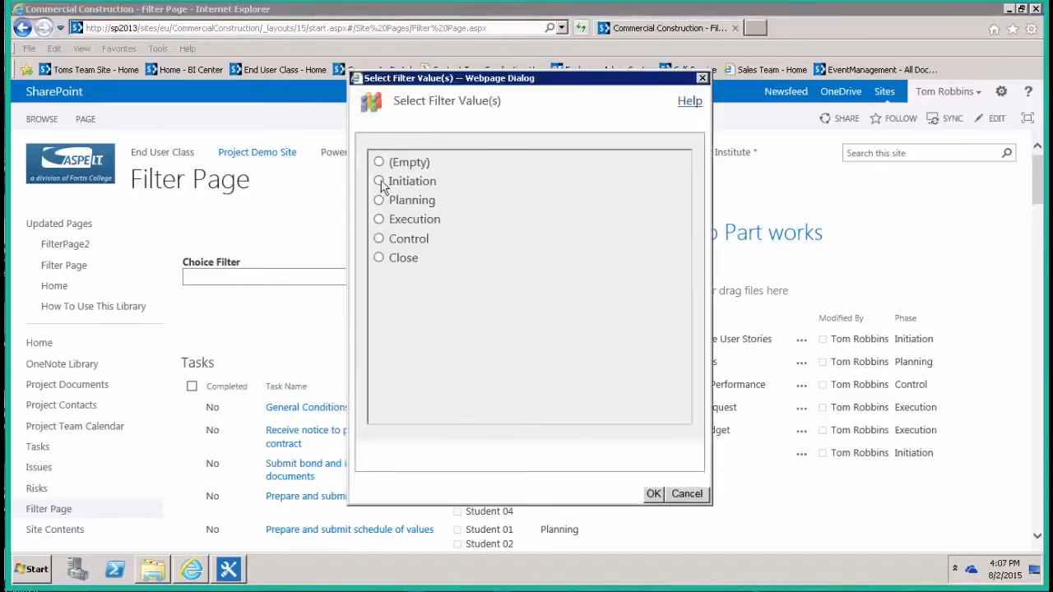
left_click(379, 182)
left_click(652, 494)
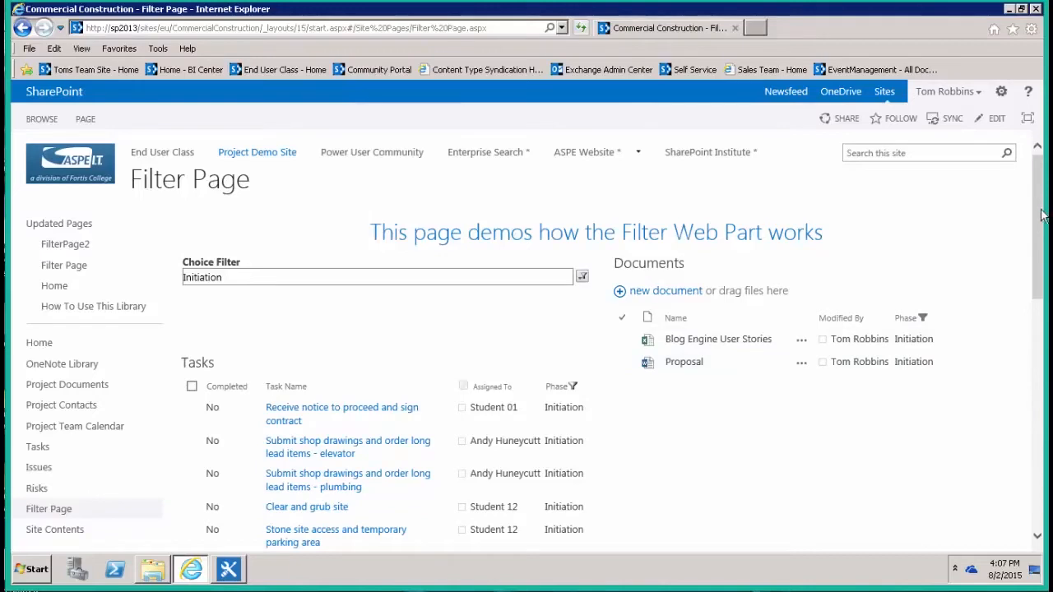
scroll(1038, 214, "down", 3)
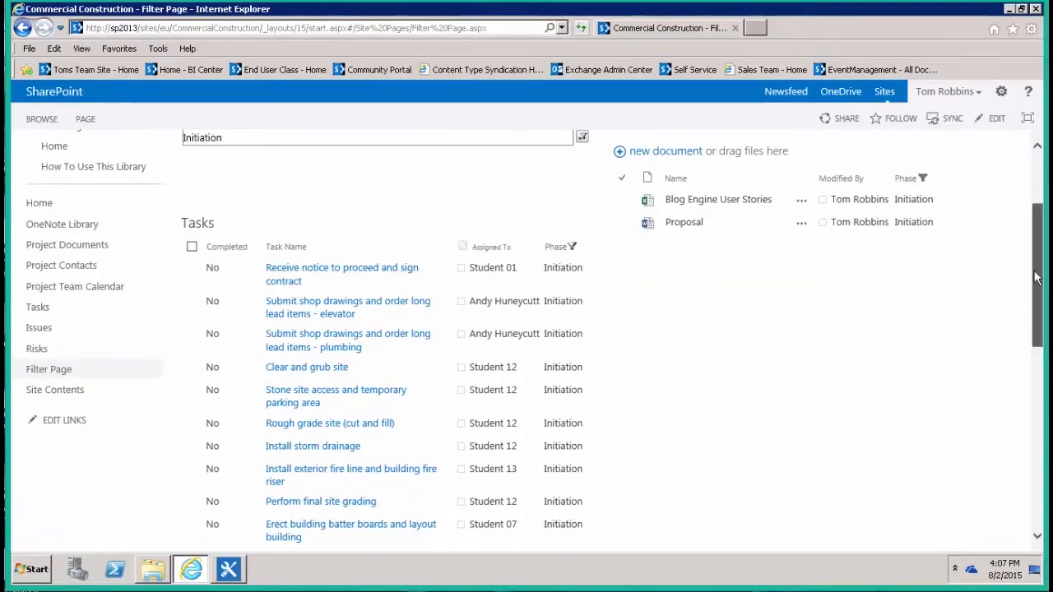
scroll(1038, 279, "up", 2)
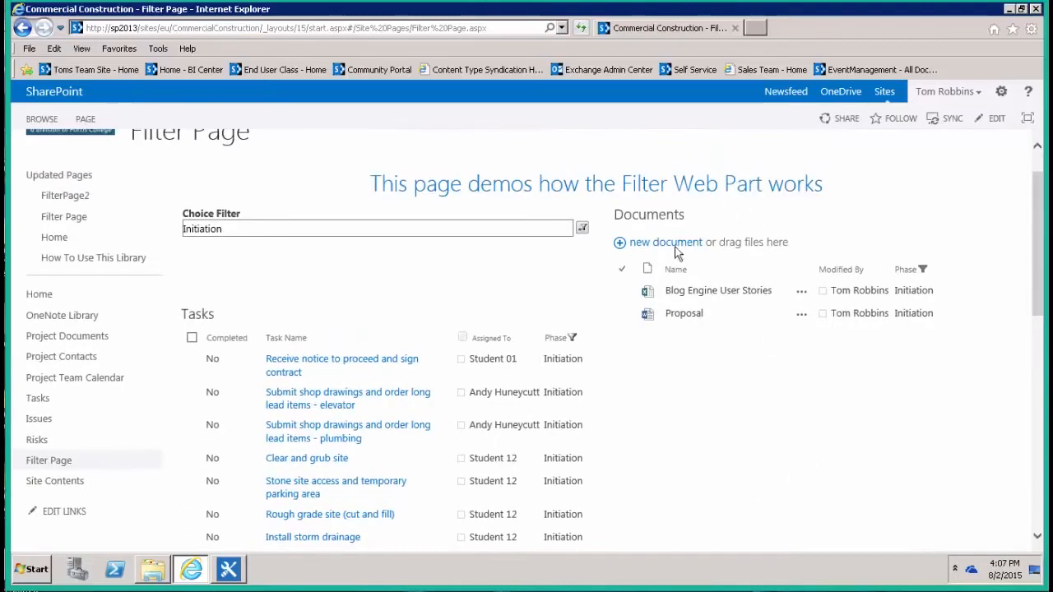
Filter both lists by Planning, then by (Empty) to show all items again
left_click(582, 227)
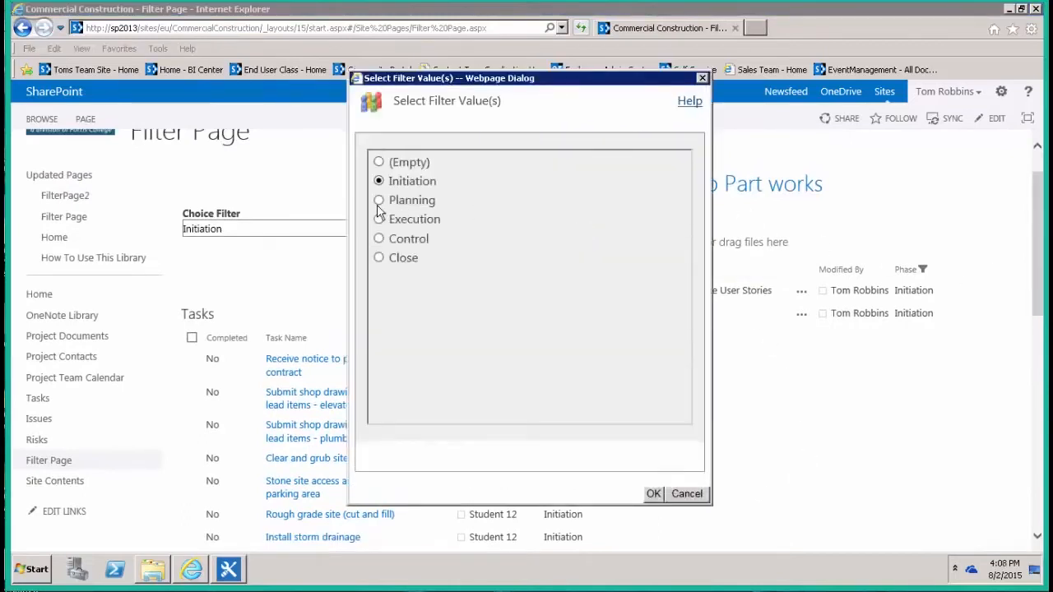
left_click(386, 201)
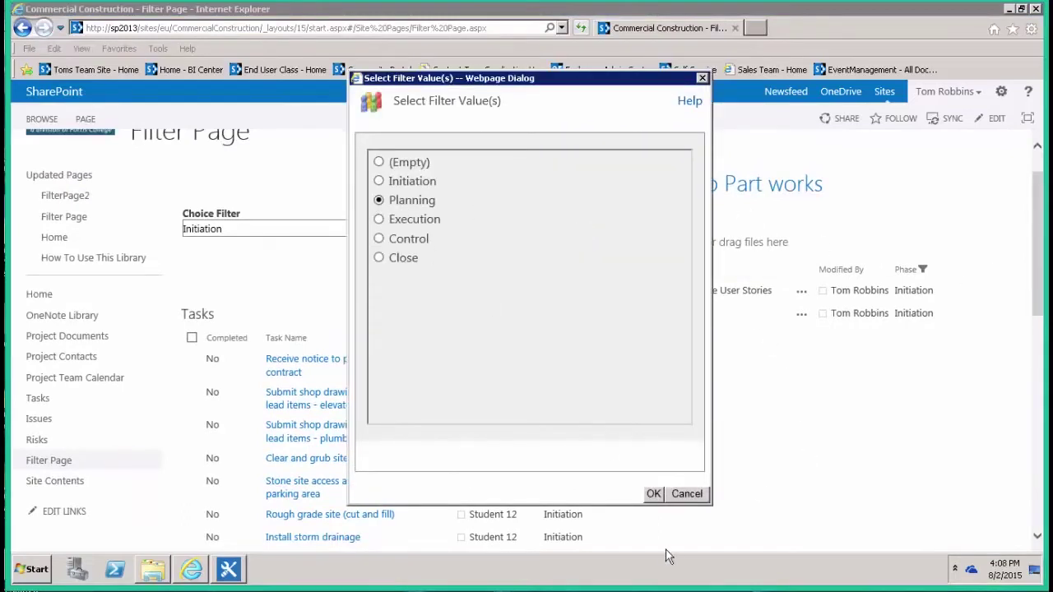
left_click(653, 494)
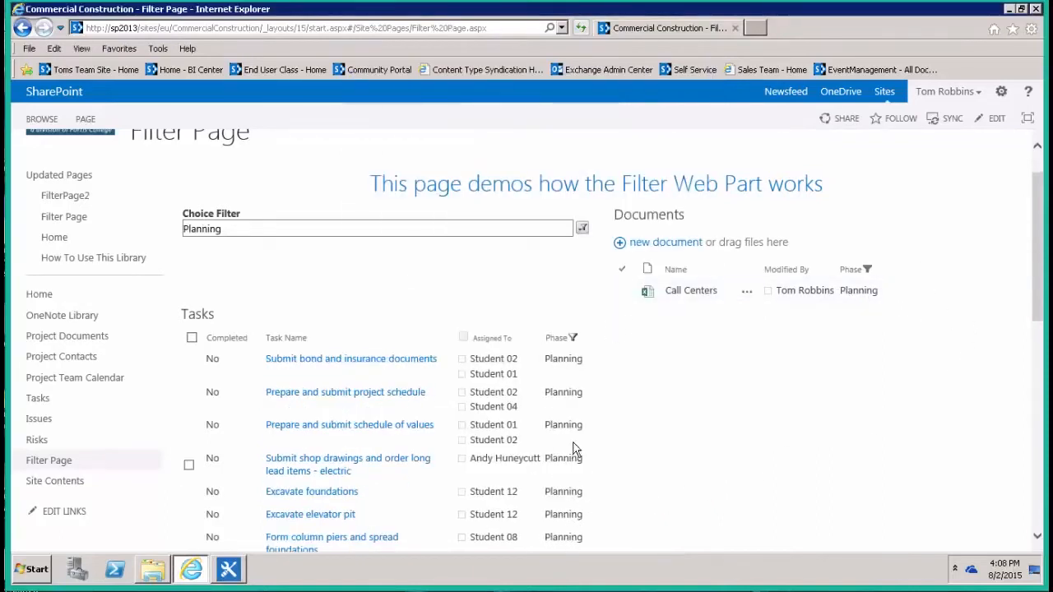
left_click(581, 228)
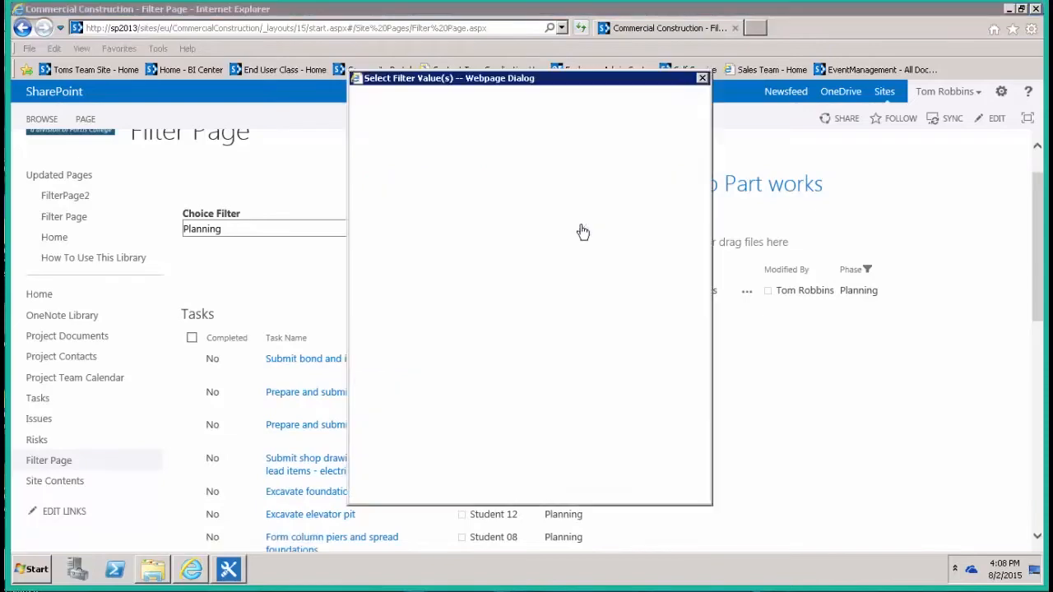
left_click(378, 162)
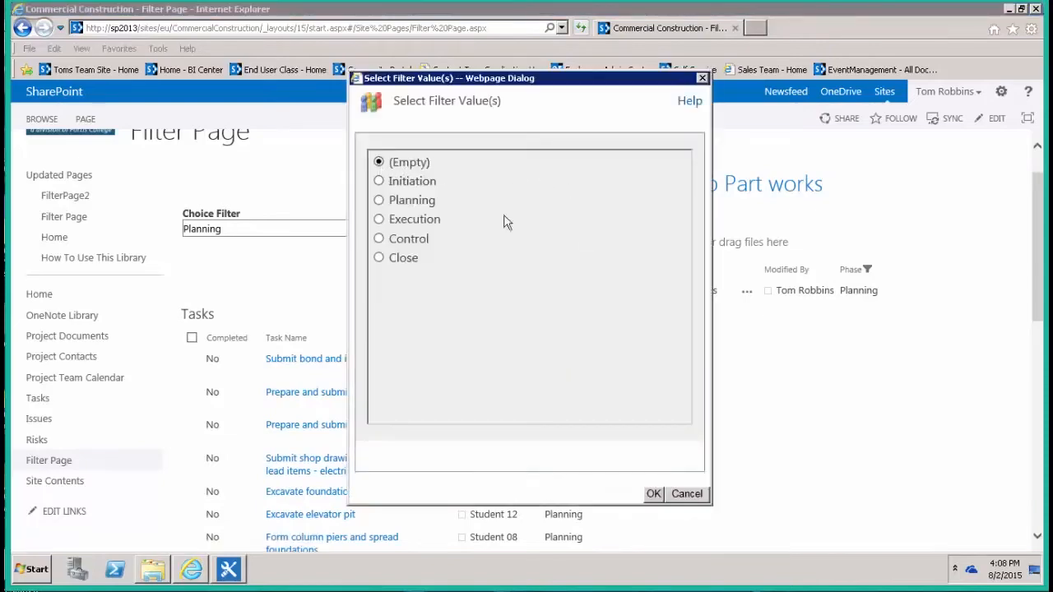
left_click(653, 494)
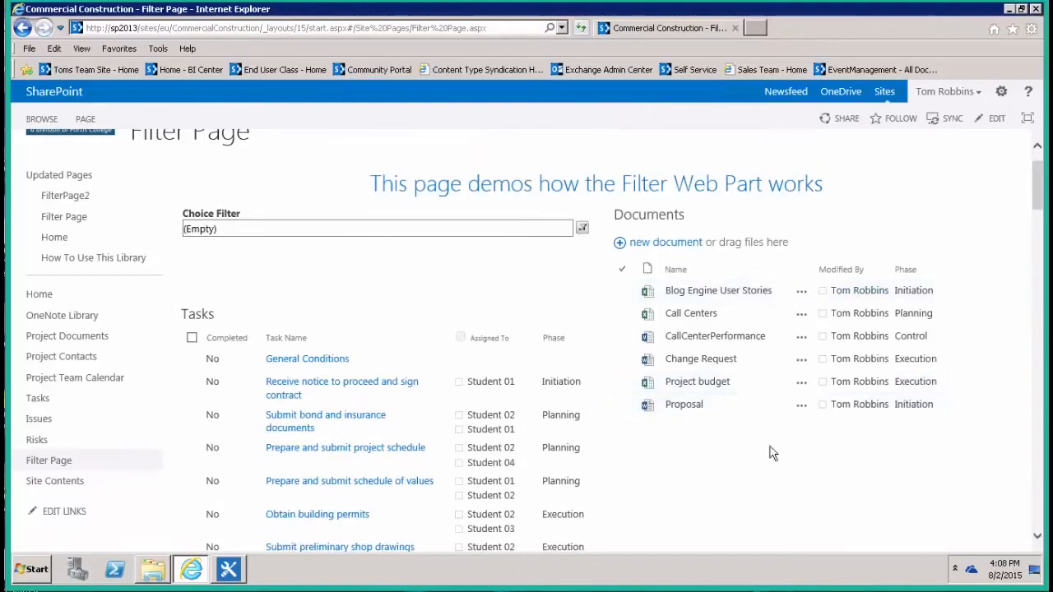
left_click_drag(1038, 174, 1037, 164)
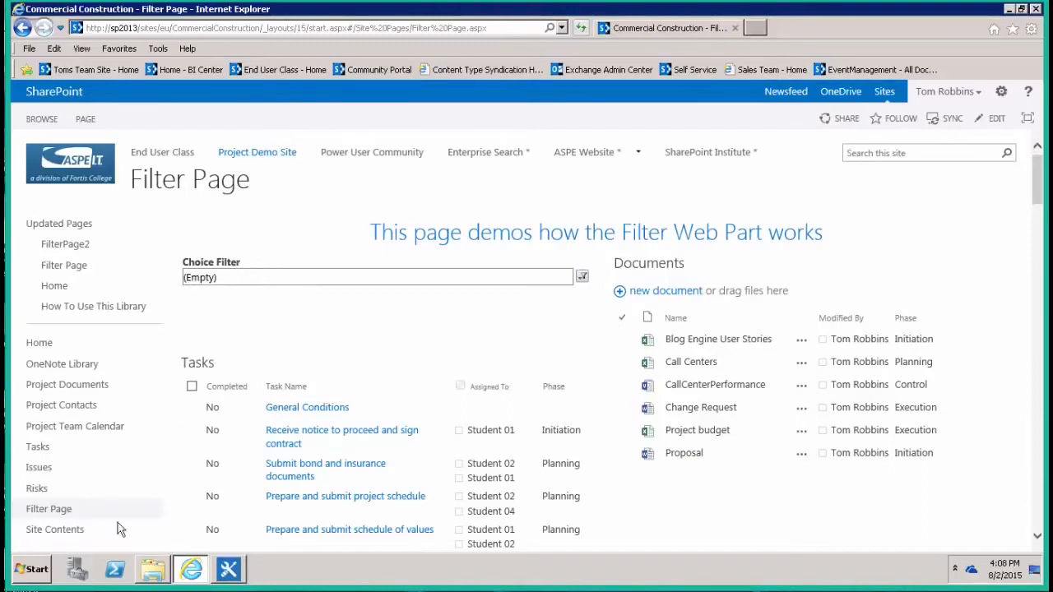
Locate FilterPage2 among the site pages and put it into edit mode
left_click(54, 530)
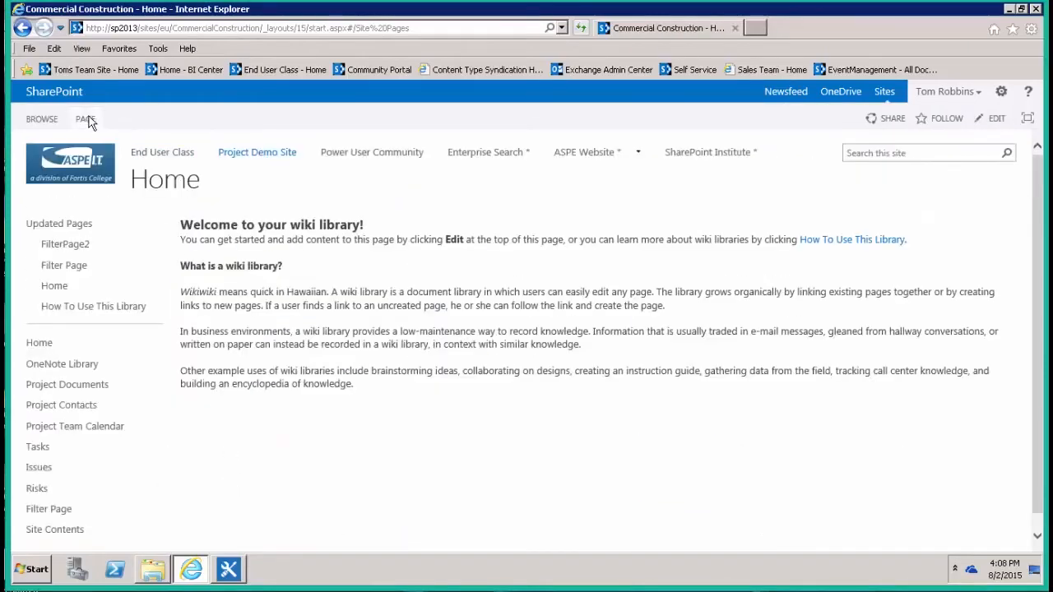
left_click(86, 120)
left_click(518, 164)
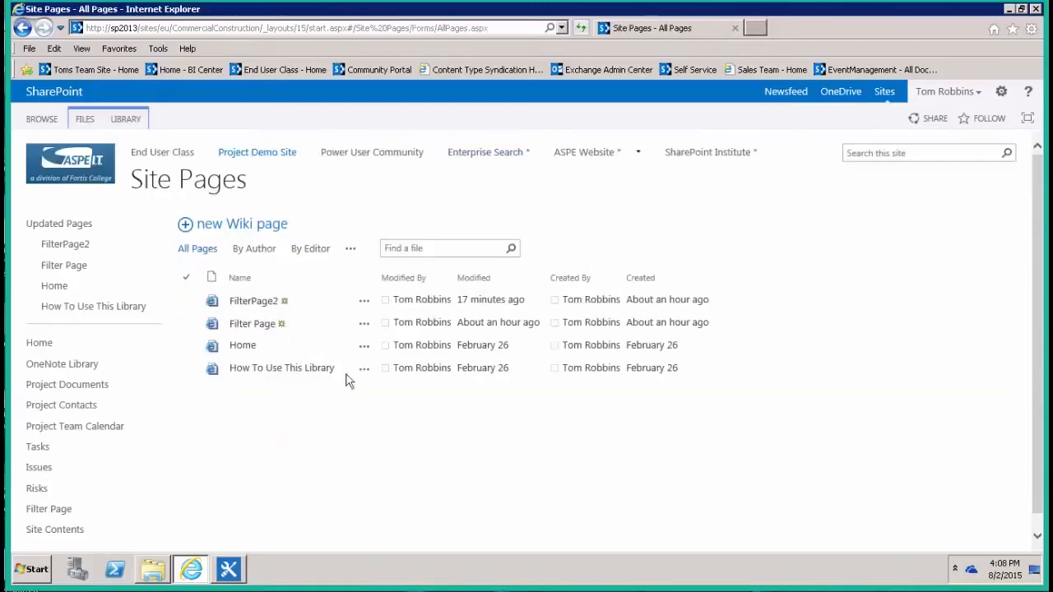
left_click(250, 302)
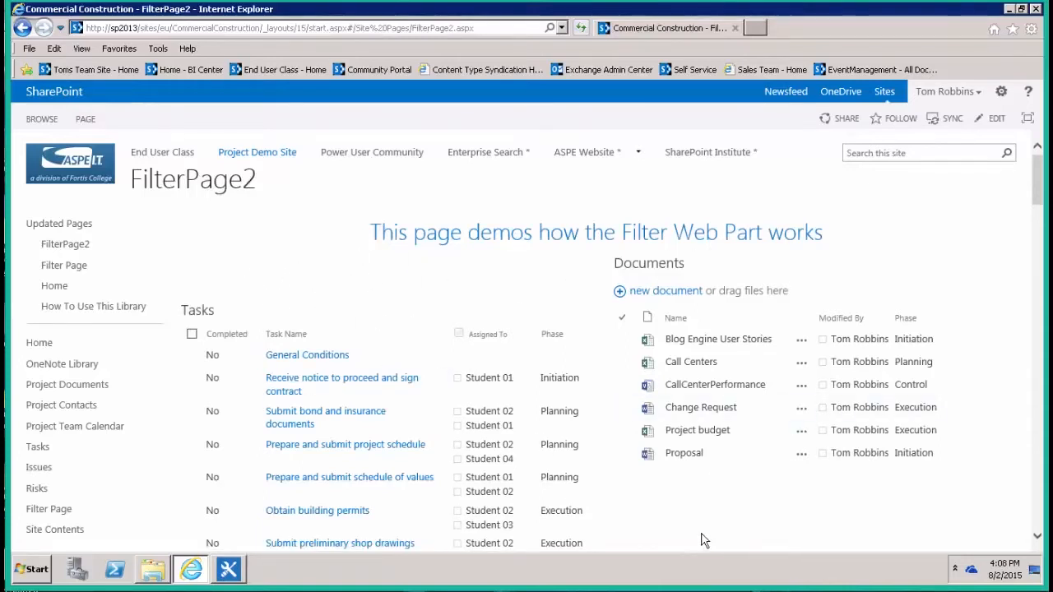
left_click(86, 120)
left_click(31, 155)
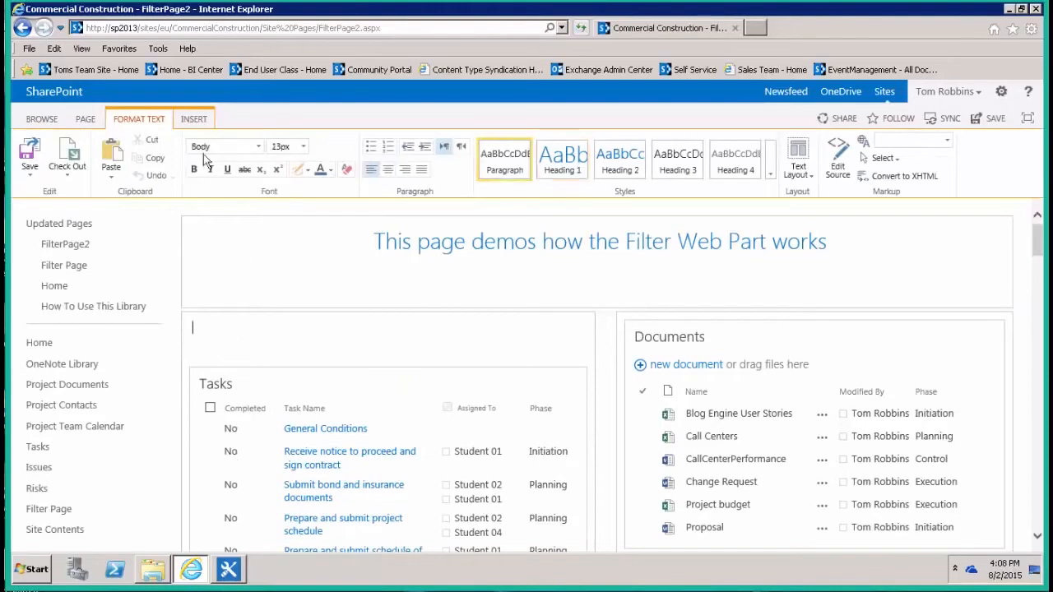
Insert a Choice Filter web part from the Filters category above the Tasks list
left_click(194, 120)
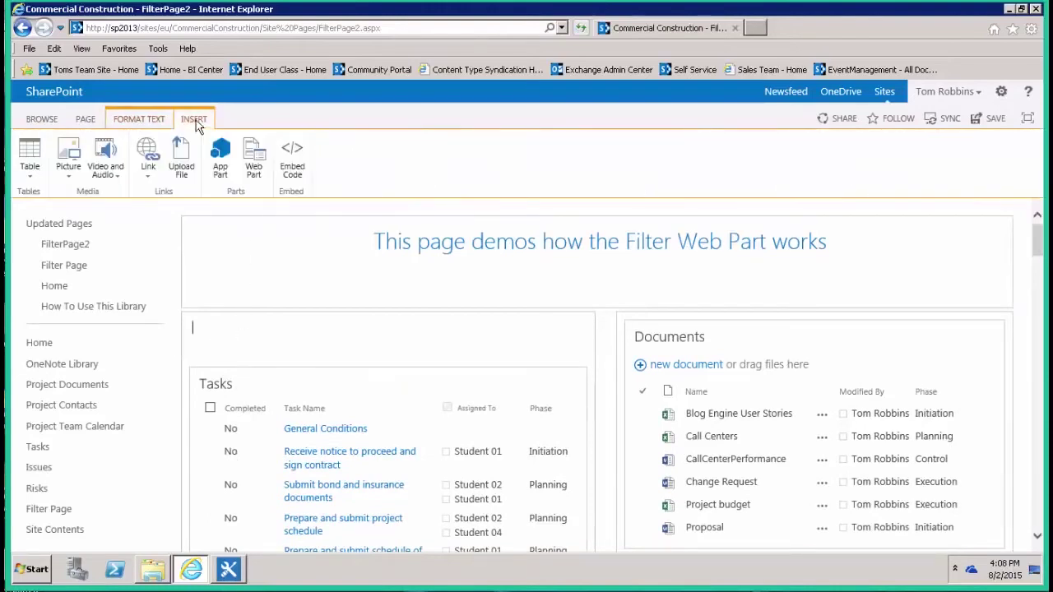
left_click(253, 161)
left_click(54, 333)
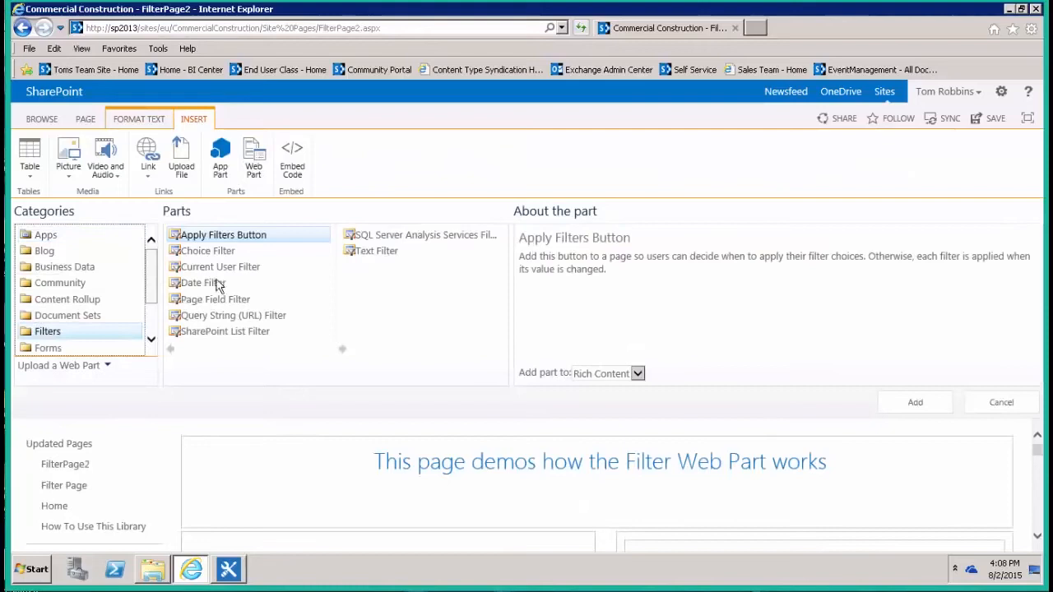
left_click(224, 255)
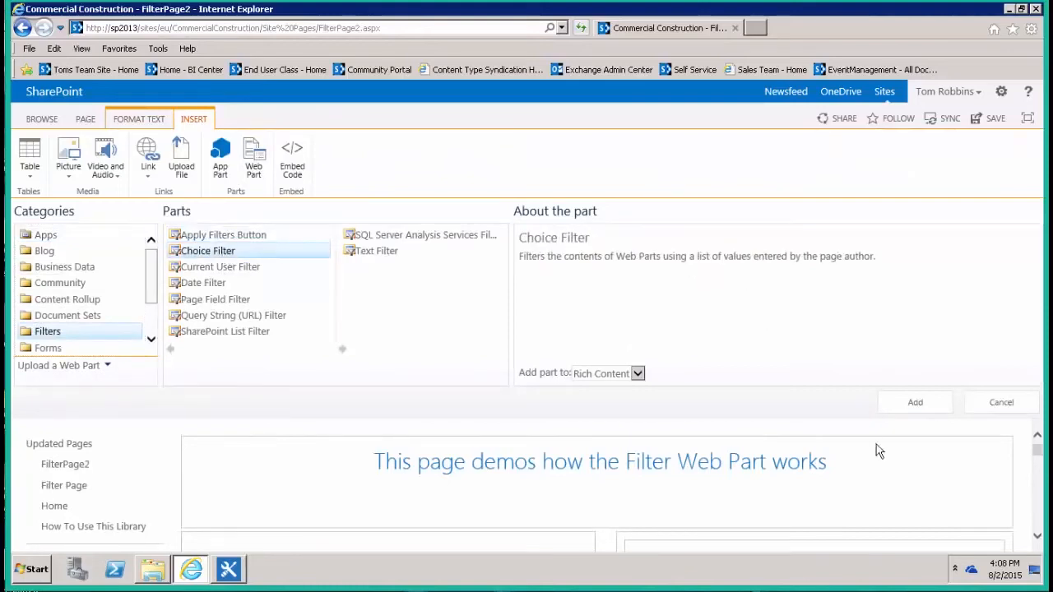
left_click(921, 402)
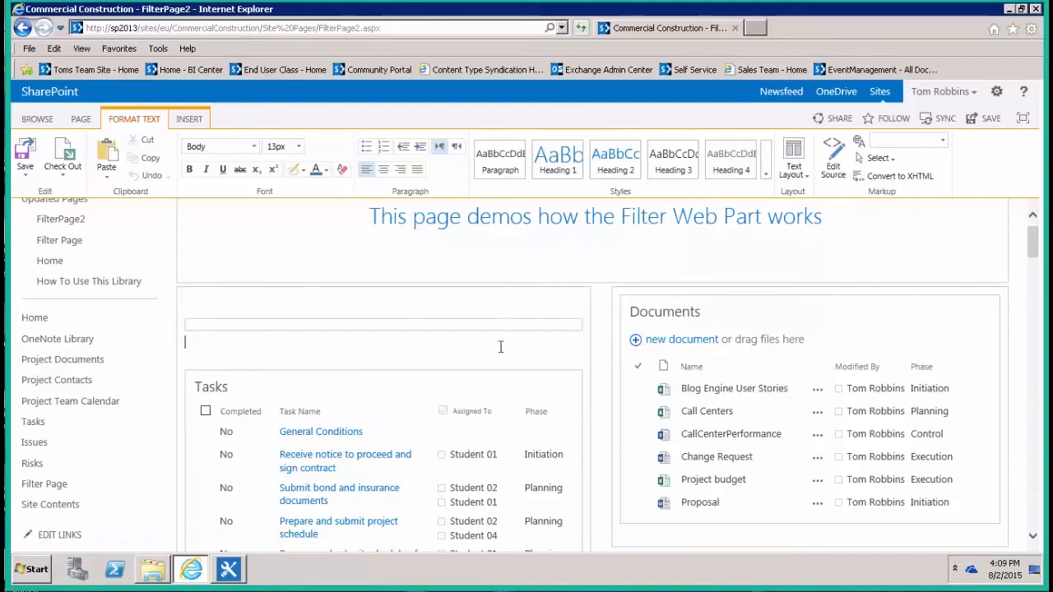
Replace the filter's choice values with Initiation, Planning, Execution, Control and Close, and apply
left_click(473, 323)
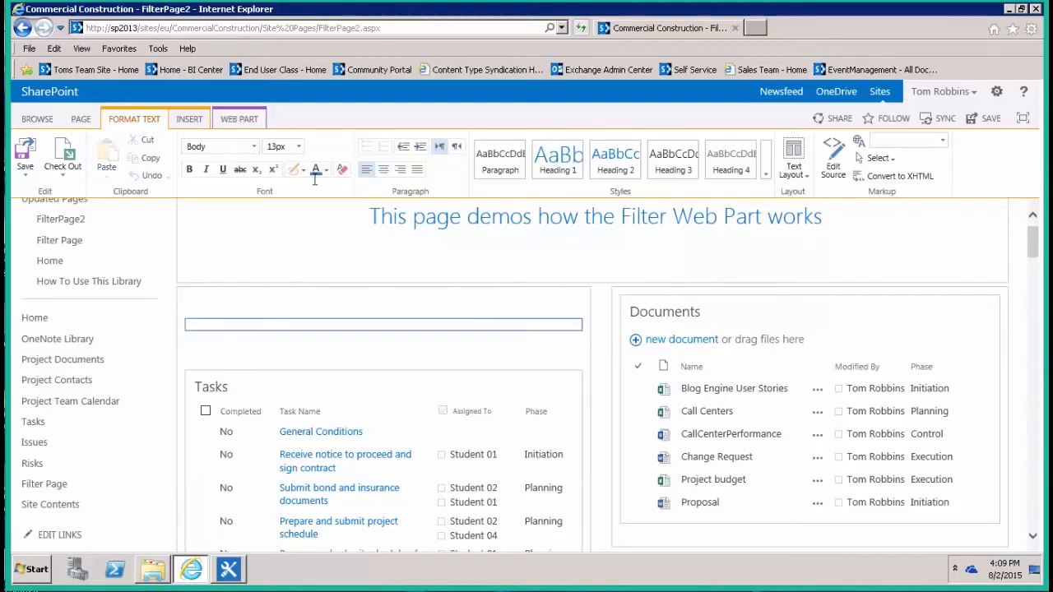
left_click(233, 123)
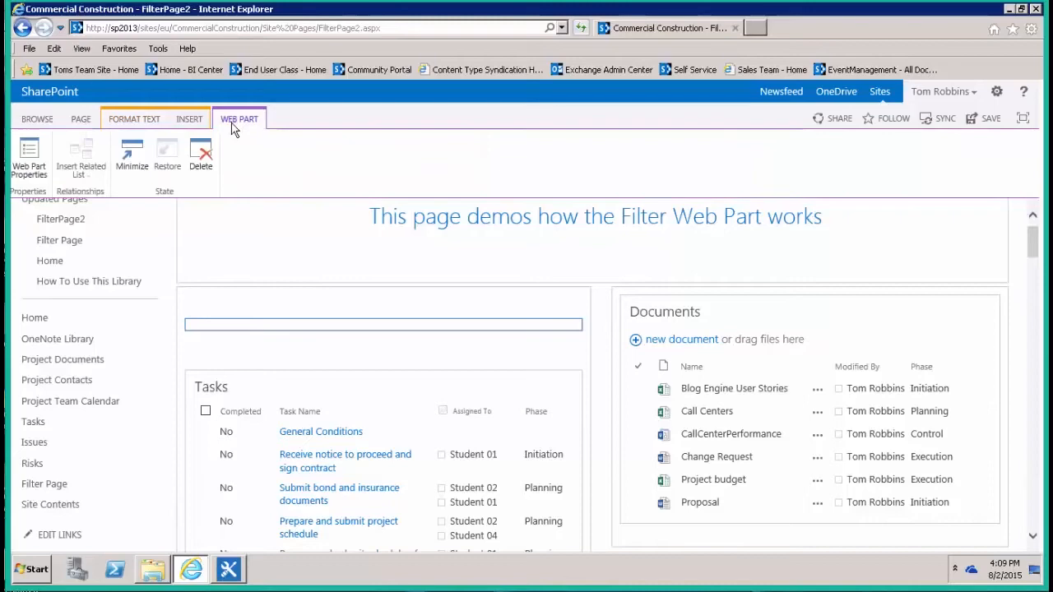
left_click(23, 155)
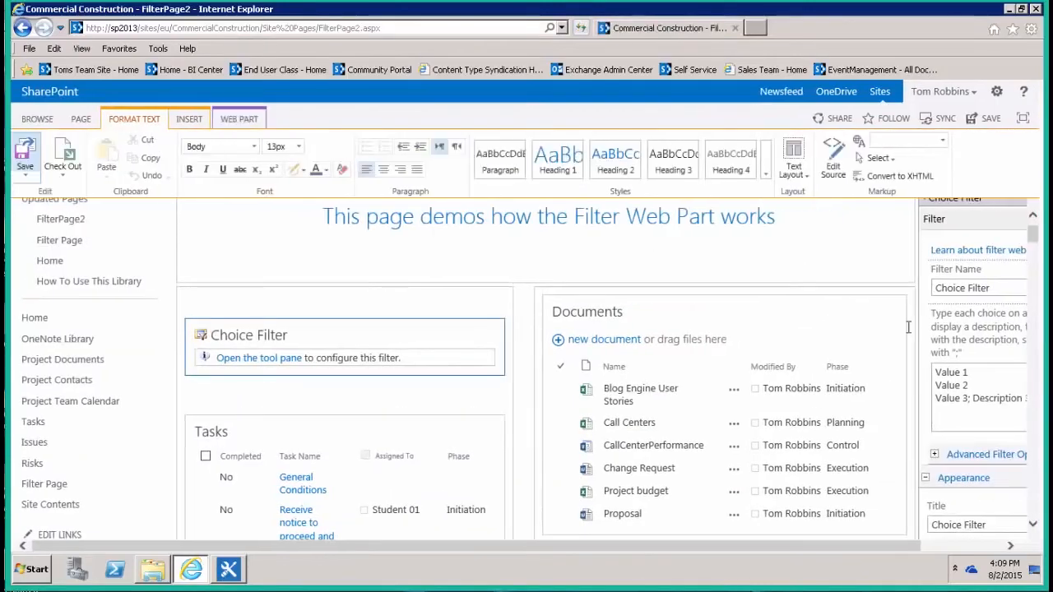
left_click(959, 547)
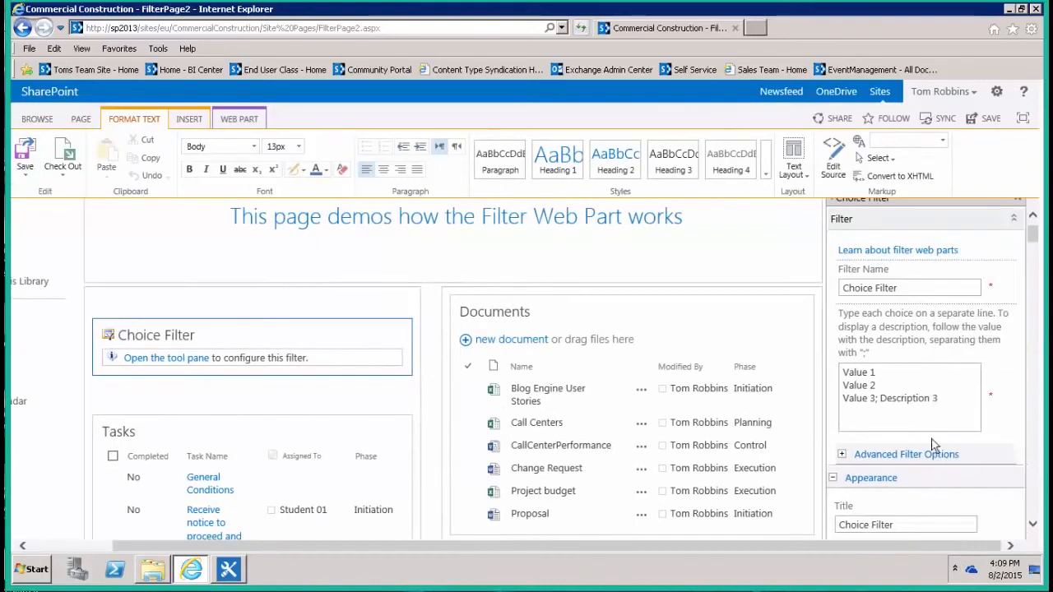
left_click_drag(950, 403, 825, 367)
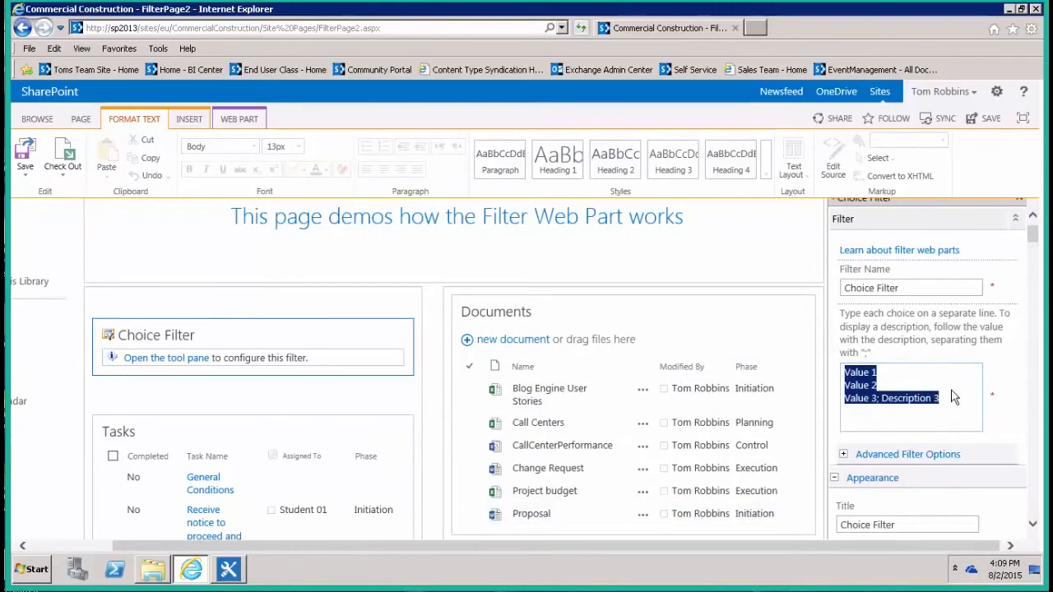
type("Initiation")
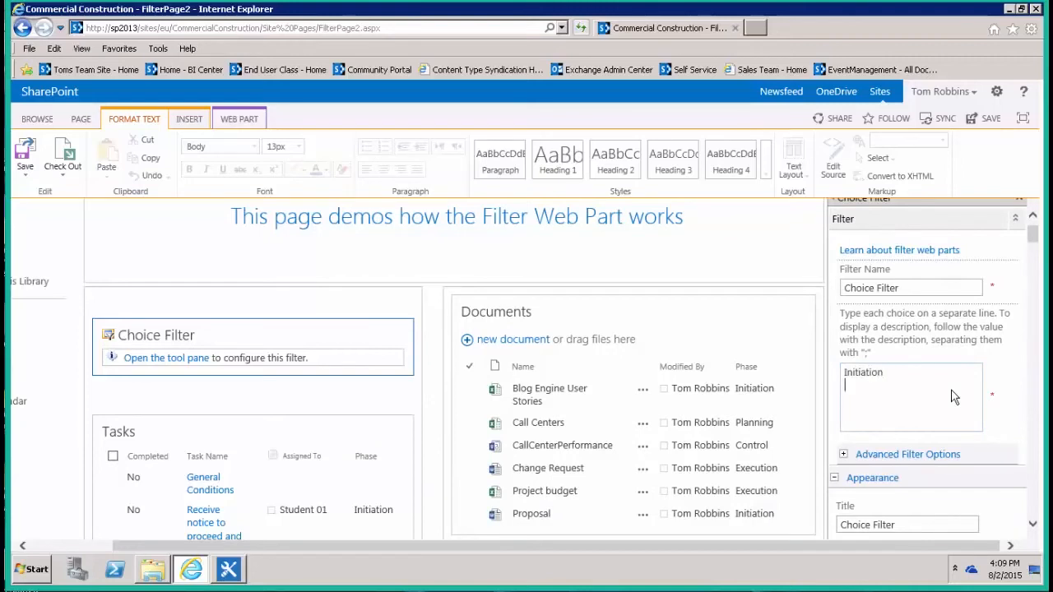
type("anning")
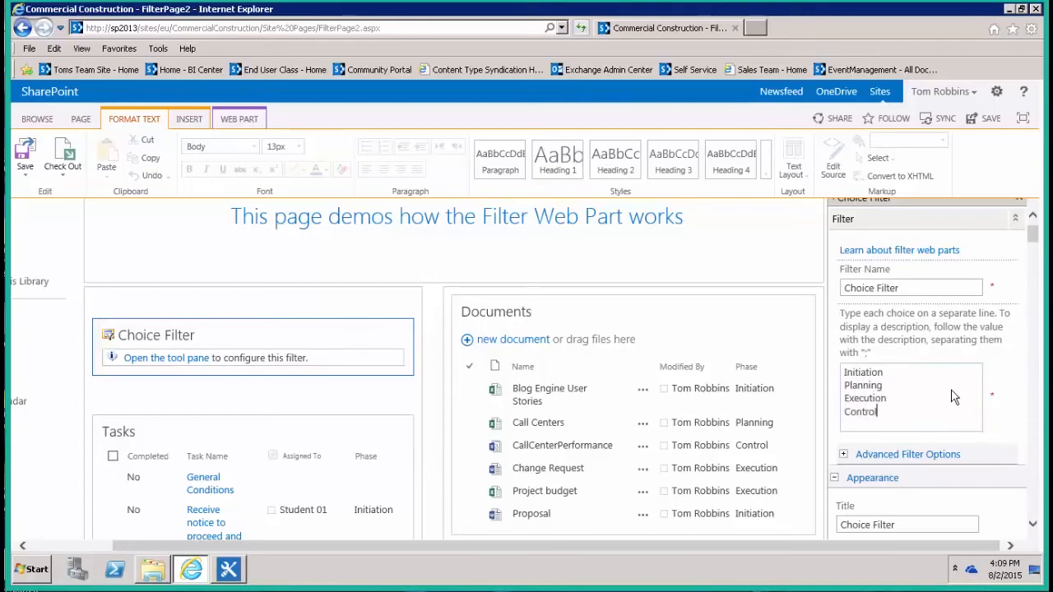
key("Return")
type("Close")
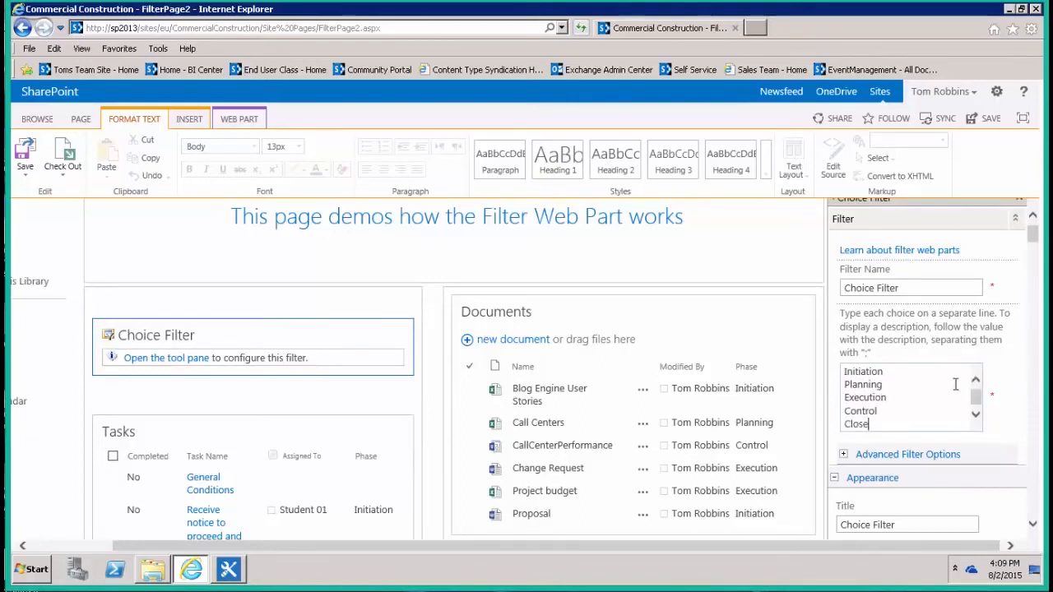
left_click_drag(1033, 243, 1019, 285)
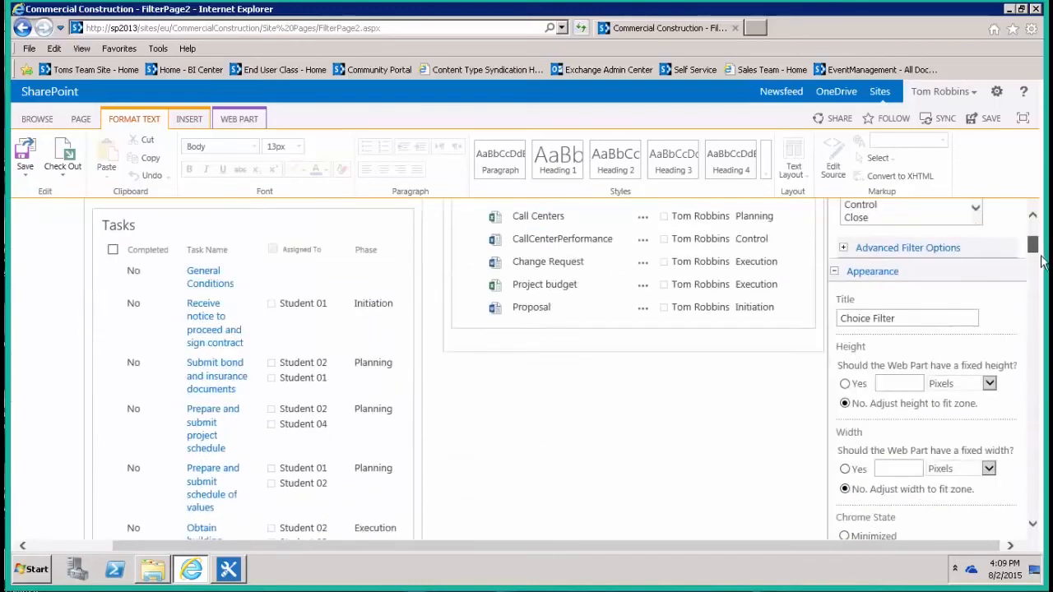
left_click(993, 276)
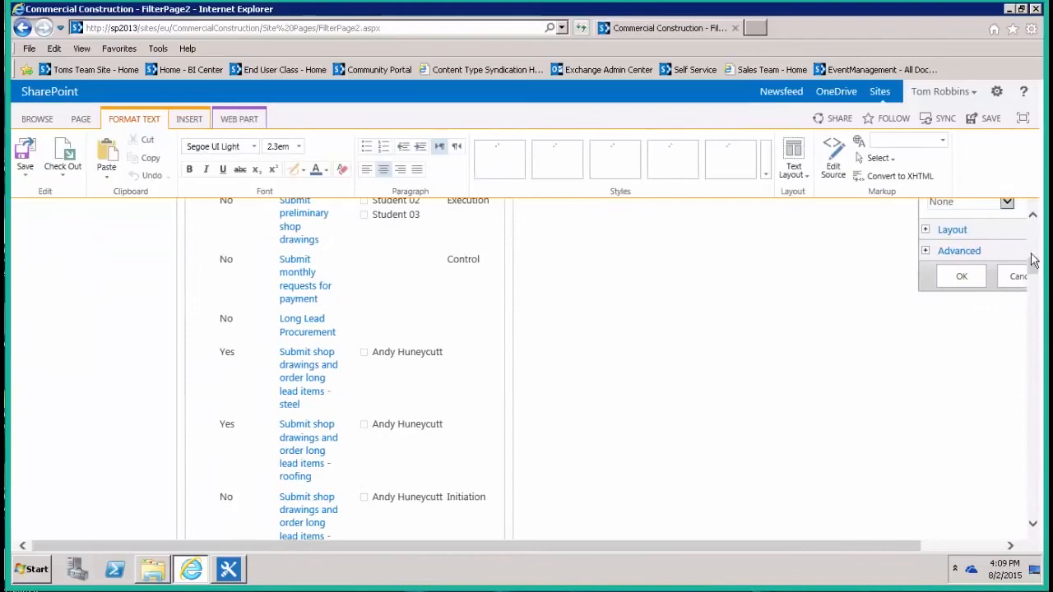
mouse_move(337, 359)
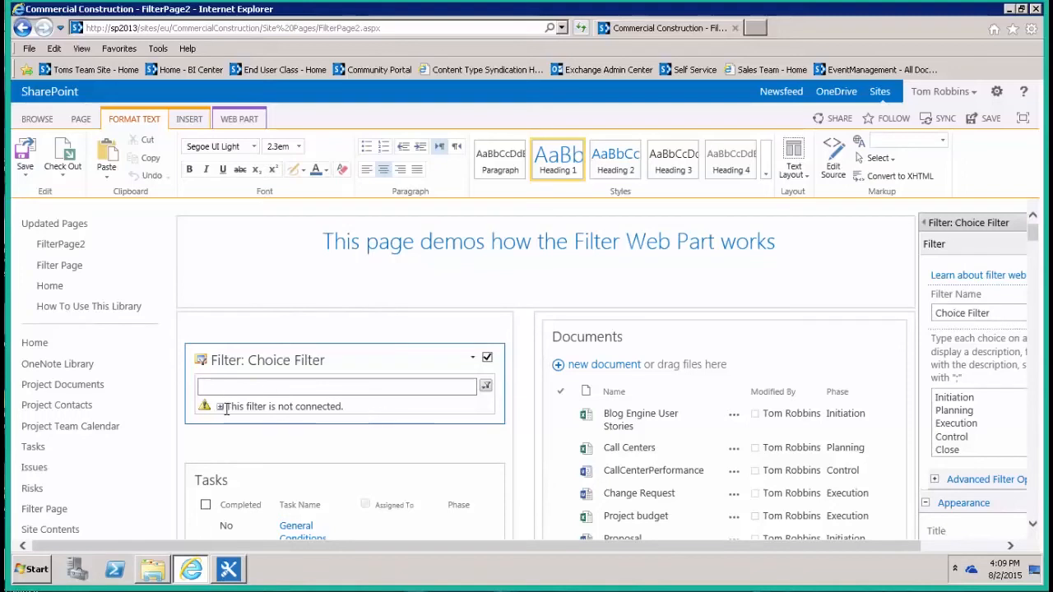
mouse_move(342, 382)
left_click(221, 409)
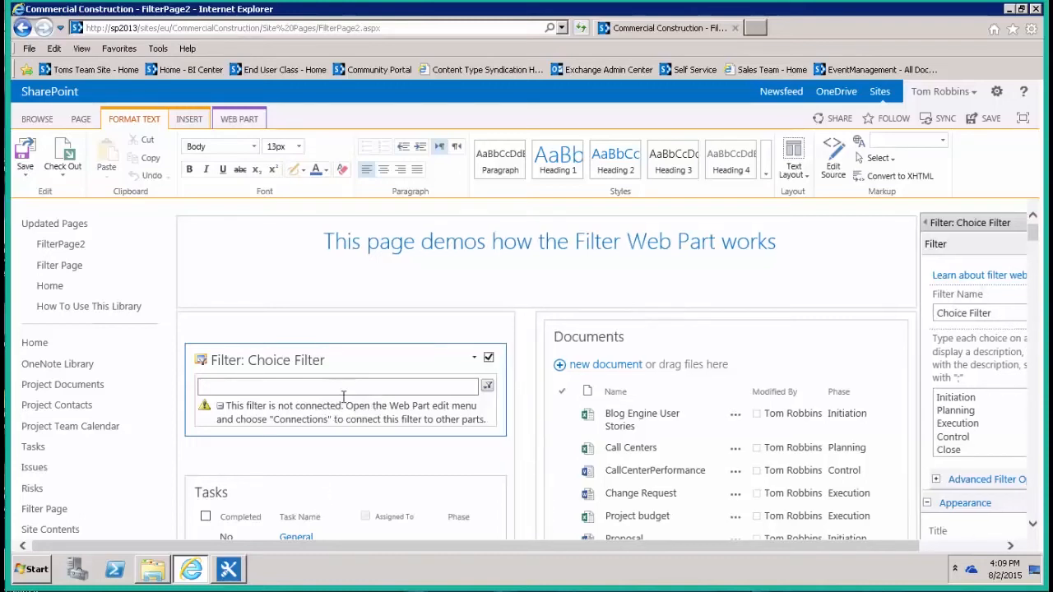
Send the filter's values to Tasks using Get Filter Values From on the Phase field
left_click(474, 359)
mouse_move(431, 453)
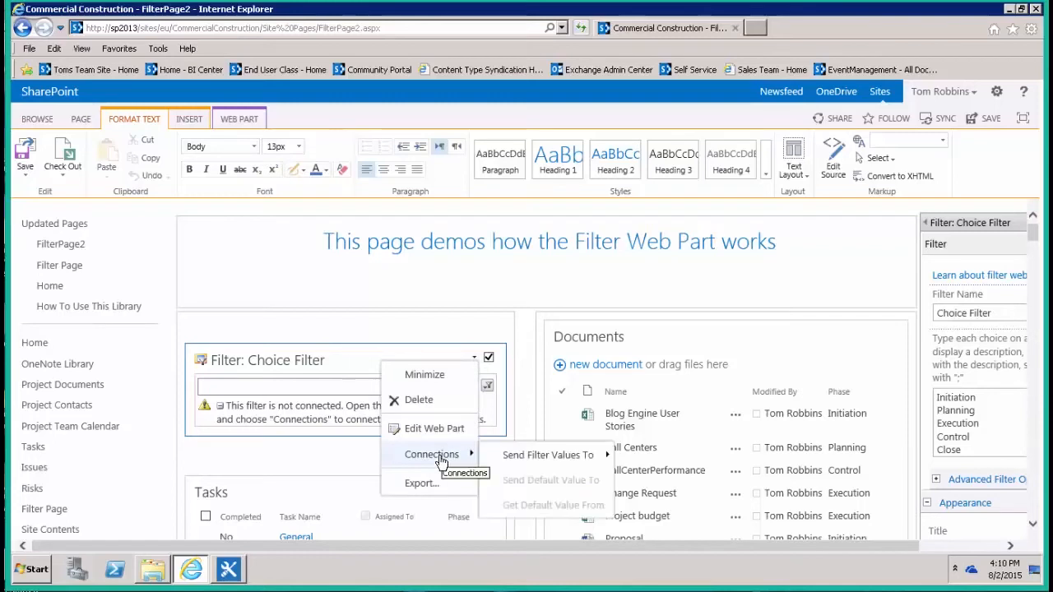
mouse_move(547, 454)
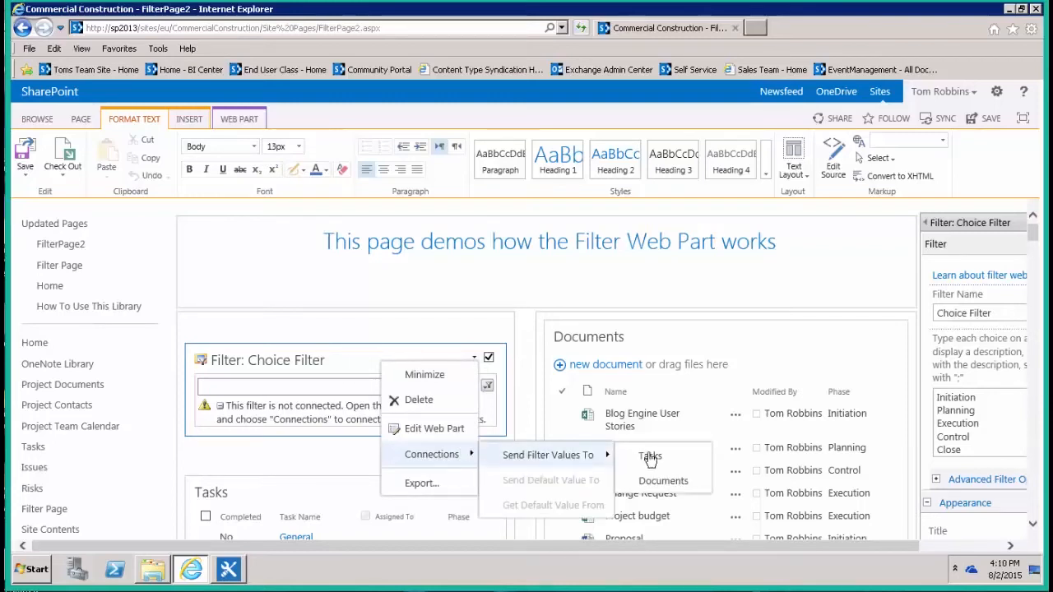
left_click(677, 462)
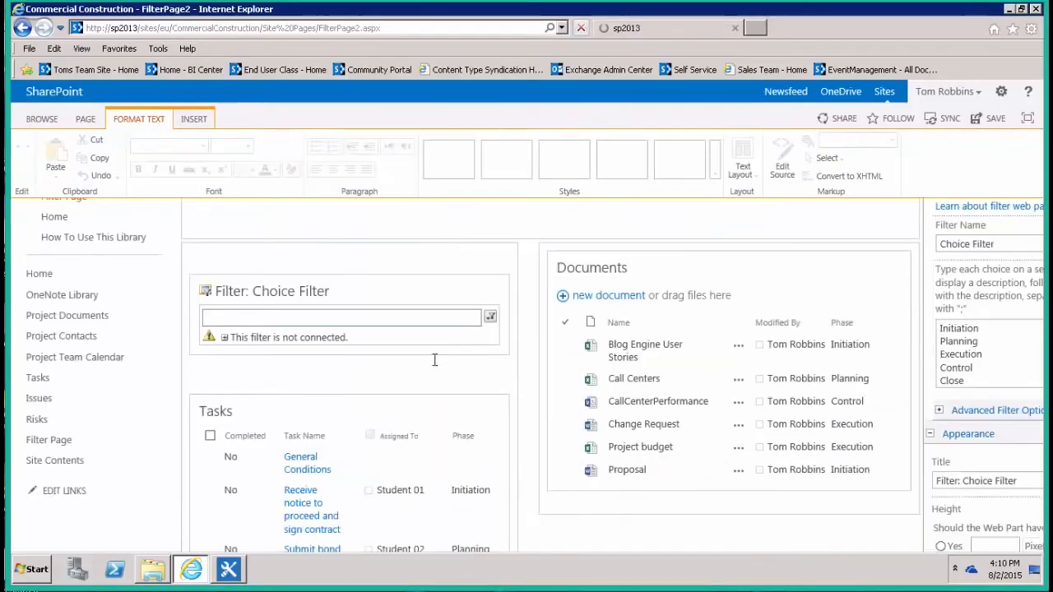
left_click(541, 309)
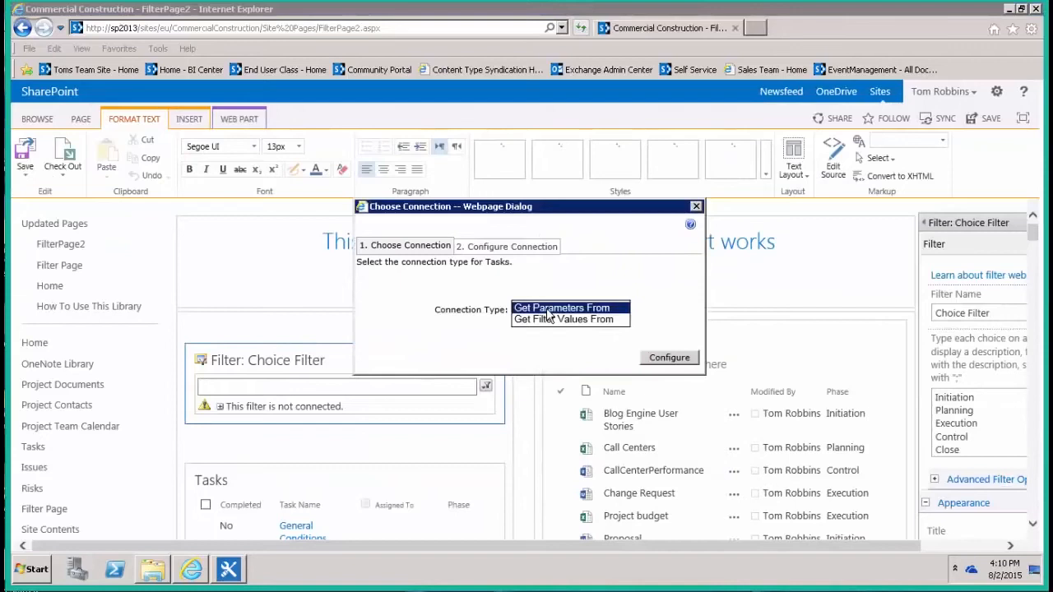
left_click(548, 320)
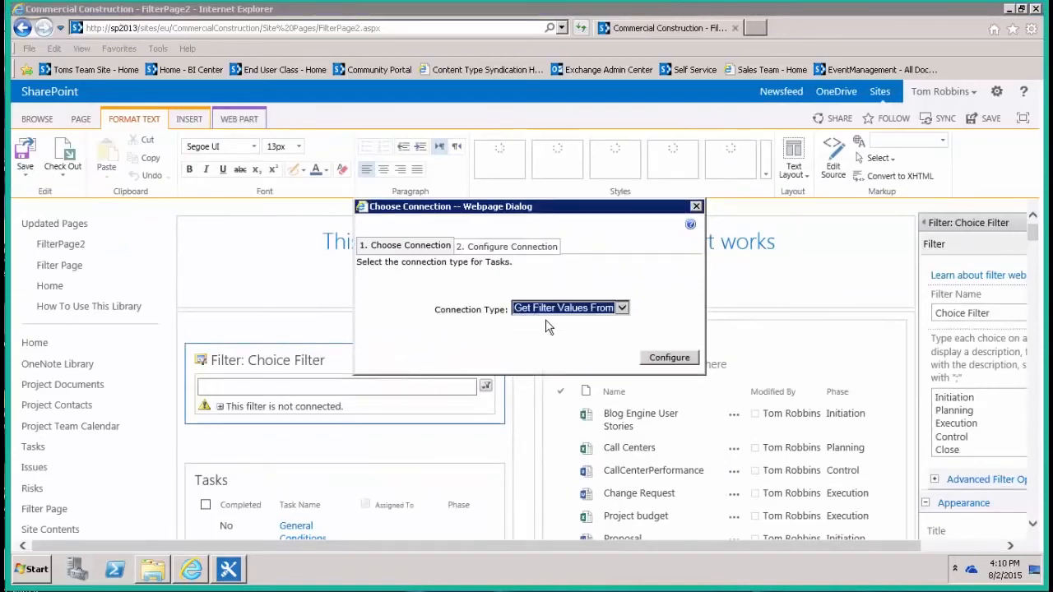
left_click(649, 357)
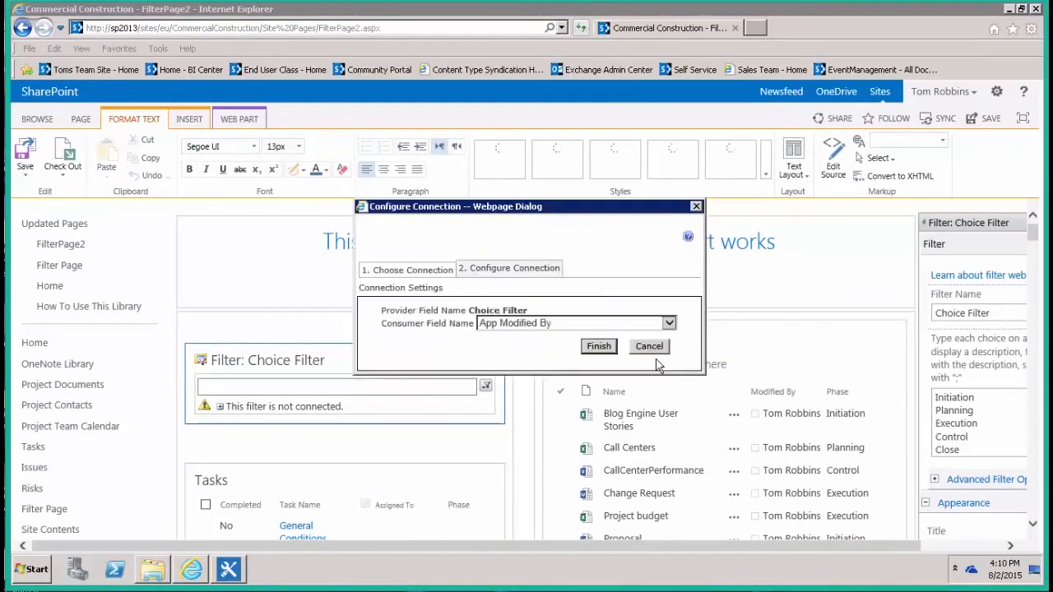
left_click(520, 324)
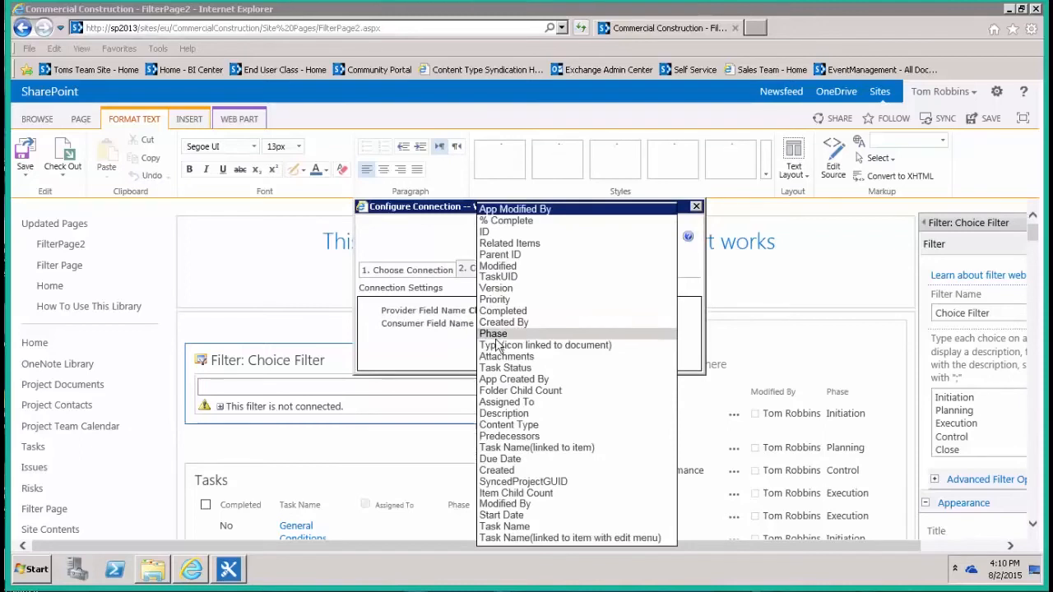
left_click(499, 333)
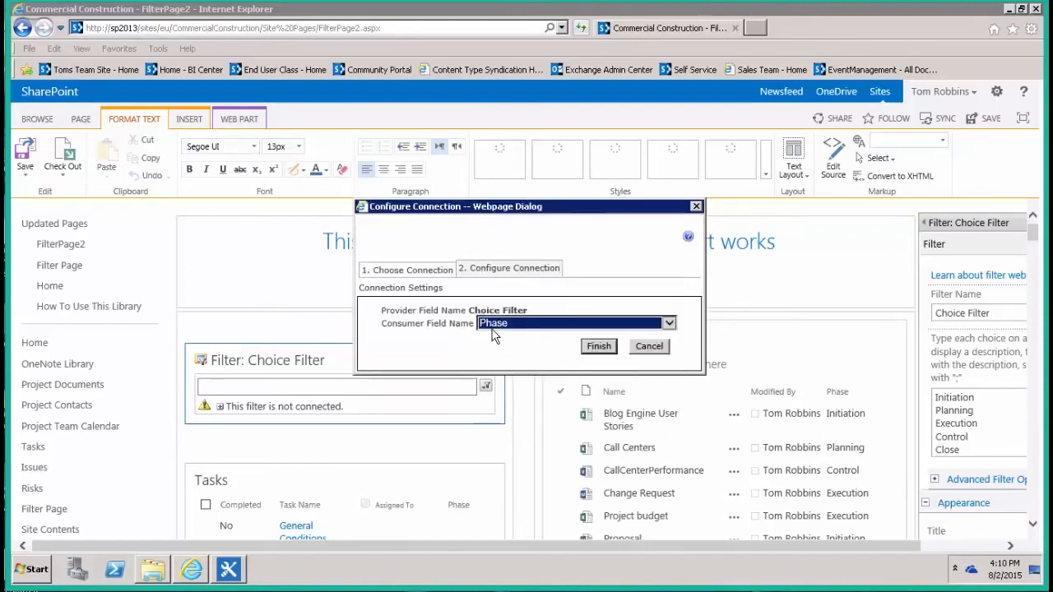
left_click(597, 347)
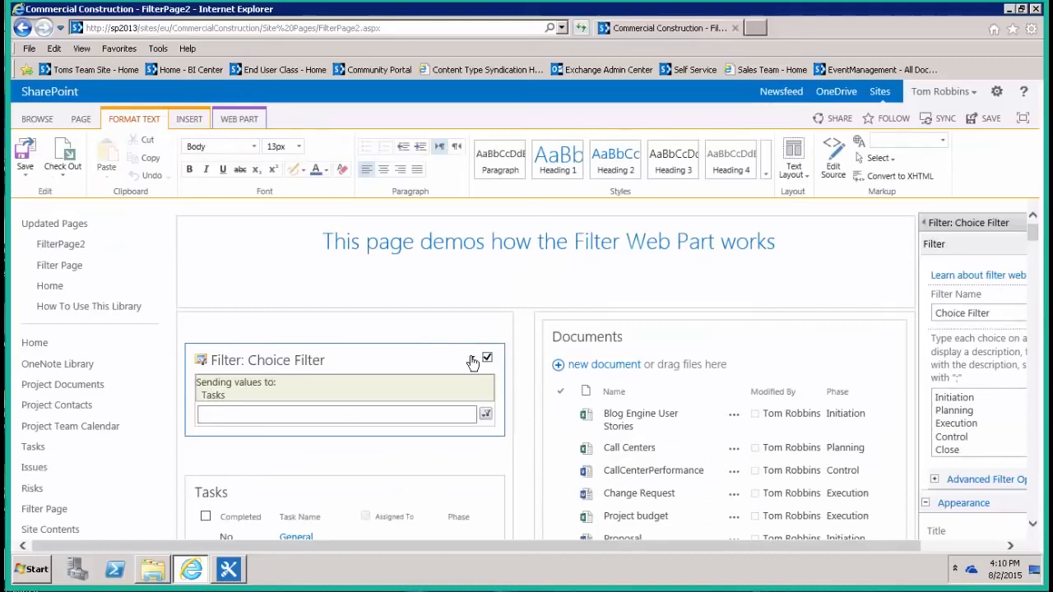
left_click(472, 362)
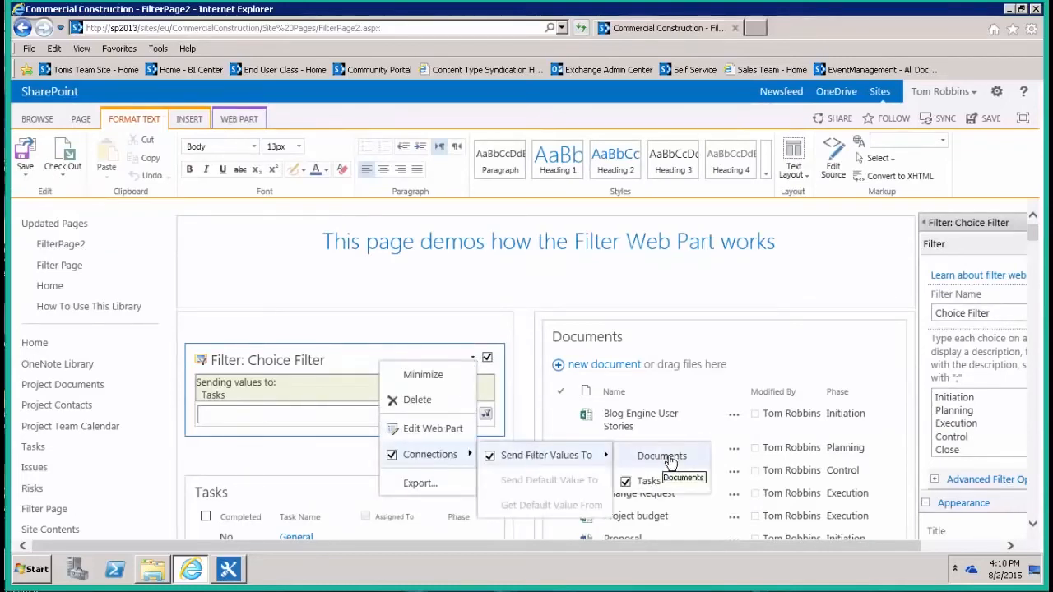
mouse_move(546, 455)
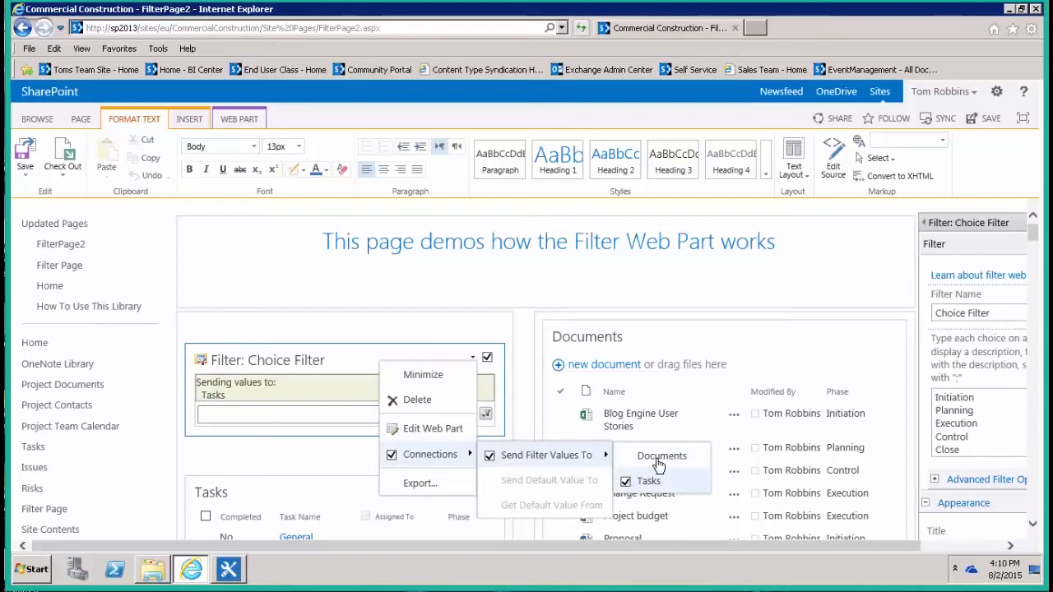
Send the filter's values to Documents as well, filtering on the Phase field
left_click(658, 457)
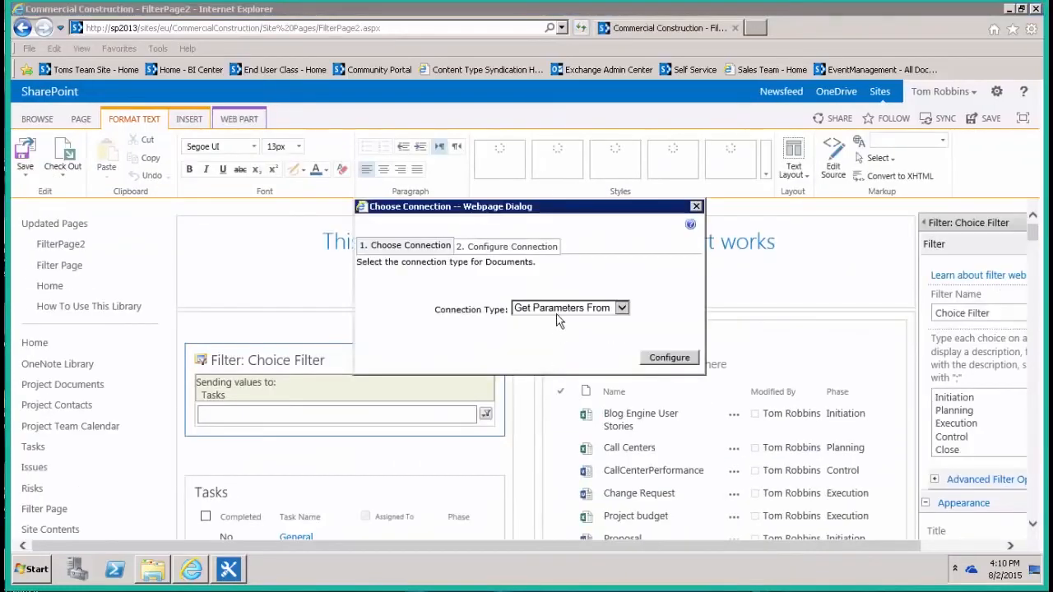
left_click(559, 309)
left_click(558, 321)
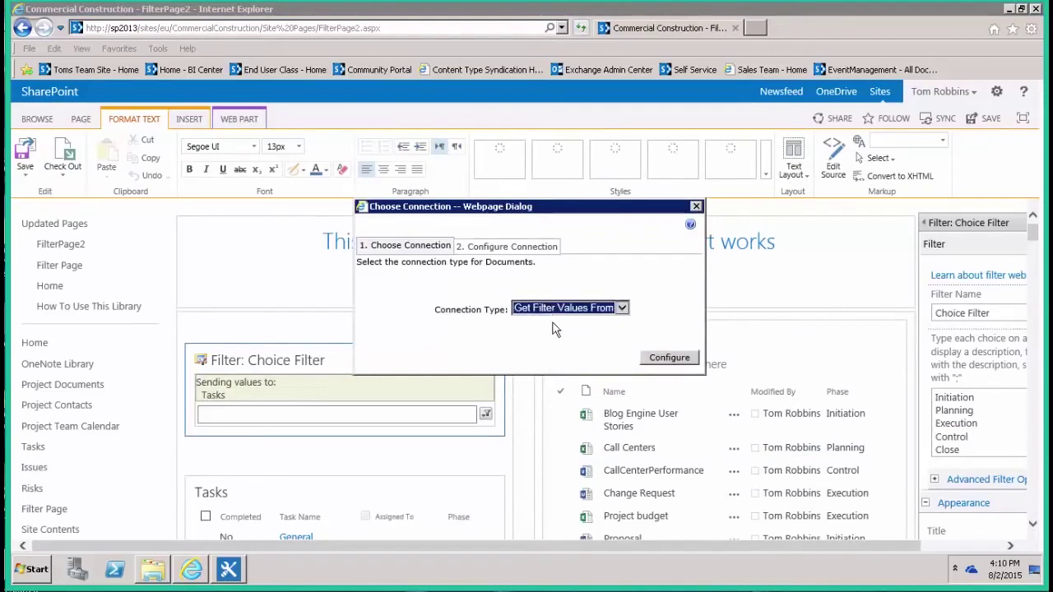
left_click(670, 359)
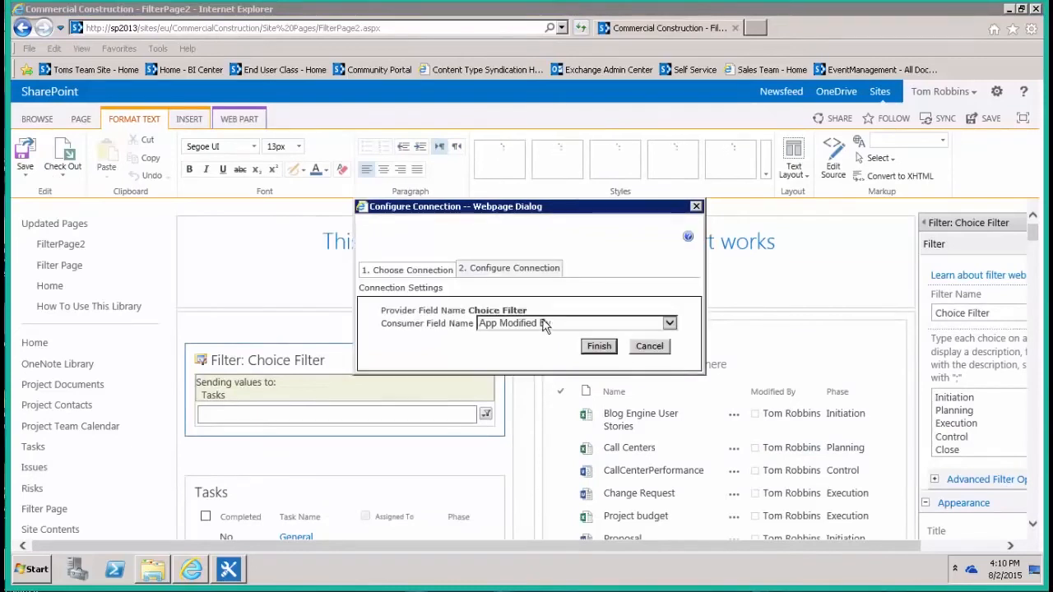
left_click(546, 325)
left_click(503, 345)
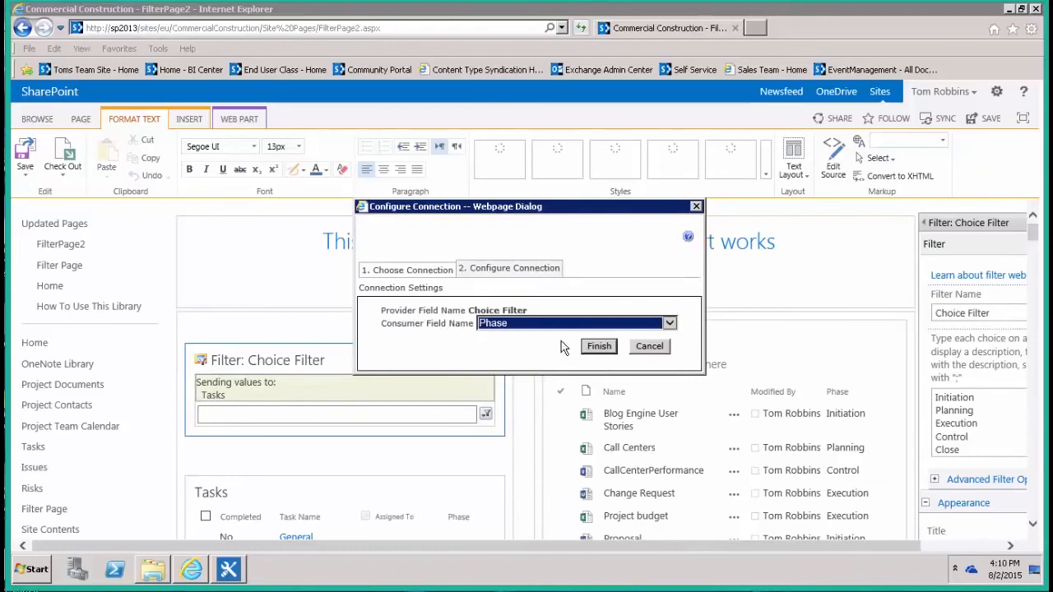
left_click(598, 346)
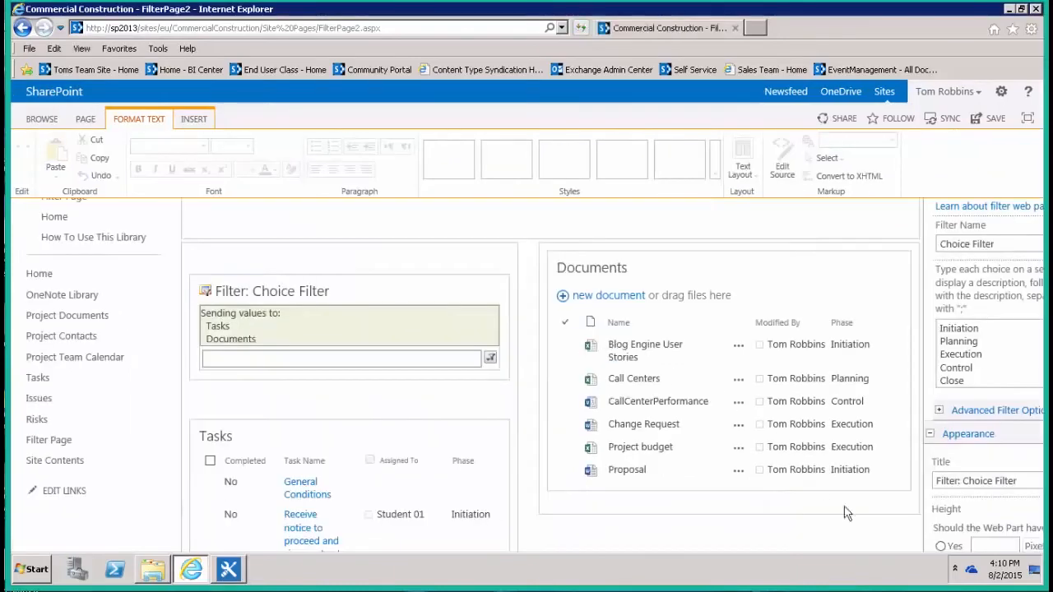
left_click_drag(927, 549, 950, 549)
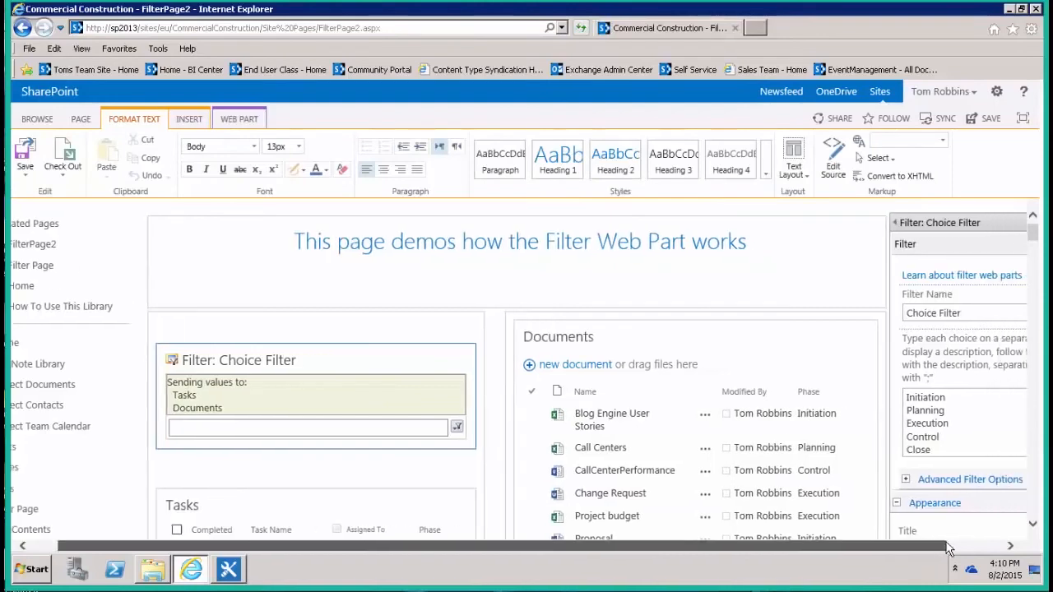
Rename the filter to 'Phase Filter' and save FilterPage2
triple_click(909, 313)
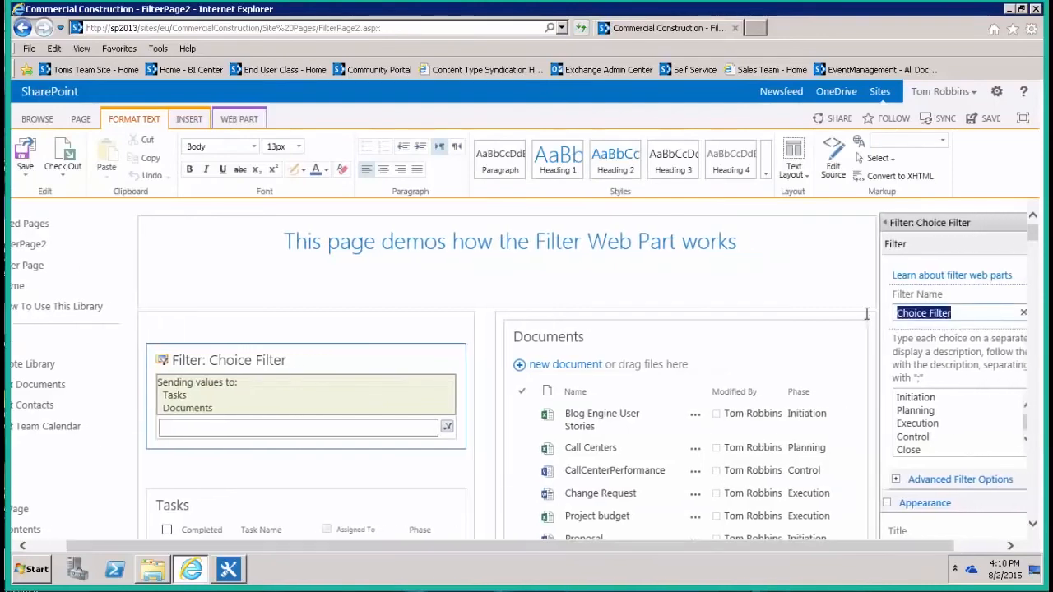
type("Phoa")
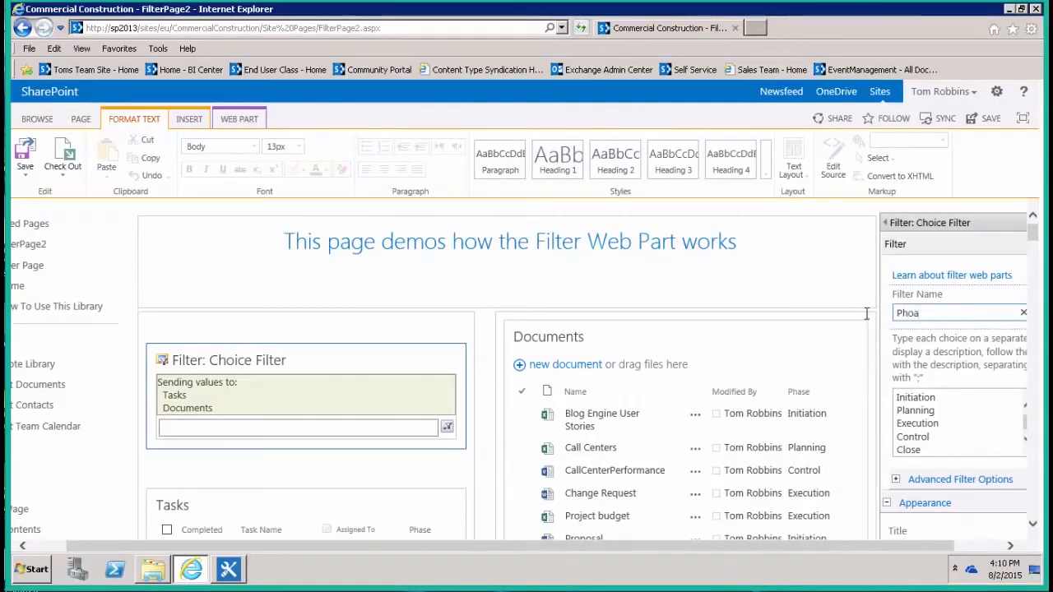
type("e Filter")
scroll(1033, 233, "down", 10)
scroll(1028, 263, "down", 1)
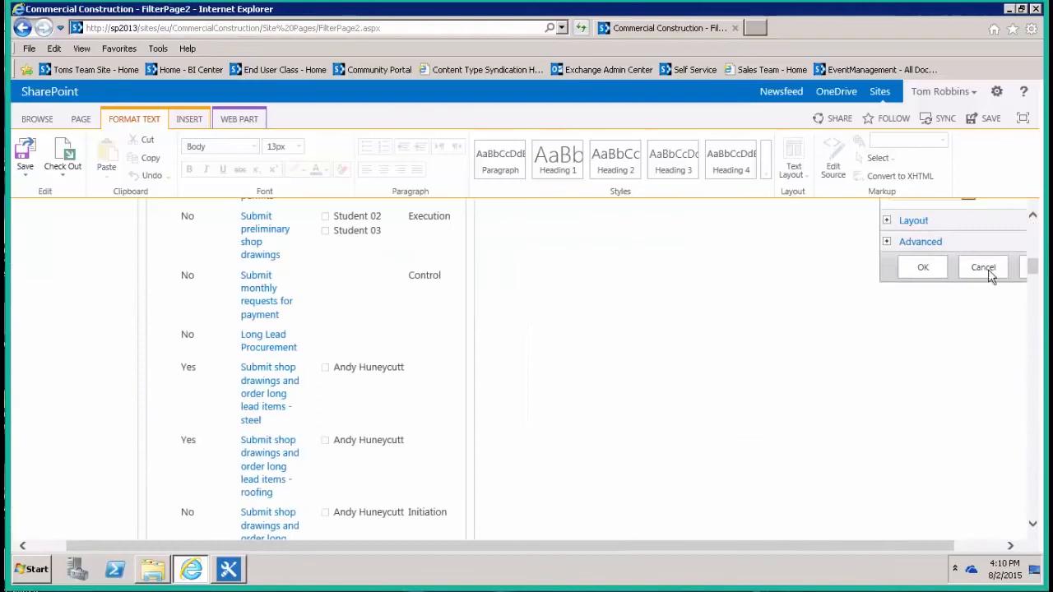
left_click(934, 268)
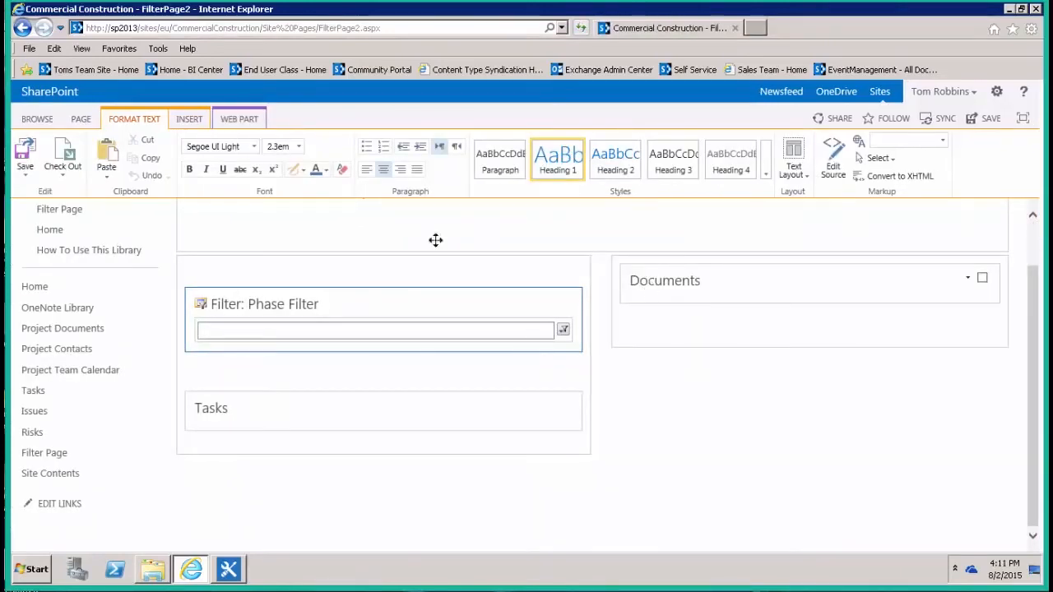
left_click(26, 156)
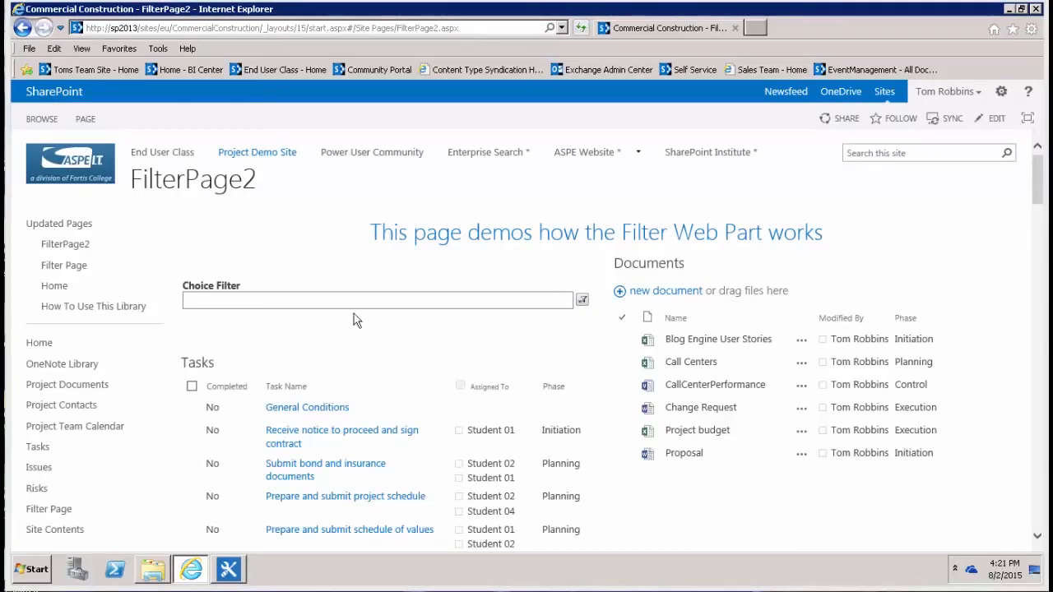
Filter Tasks and Documents to the Initiation phase, then to Planning
left_click(582, 301)
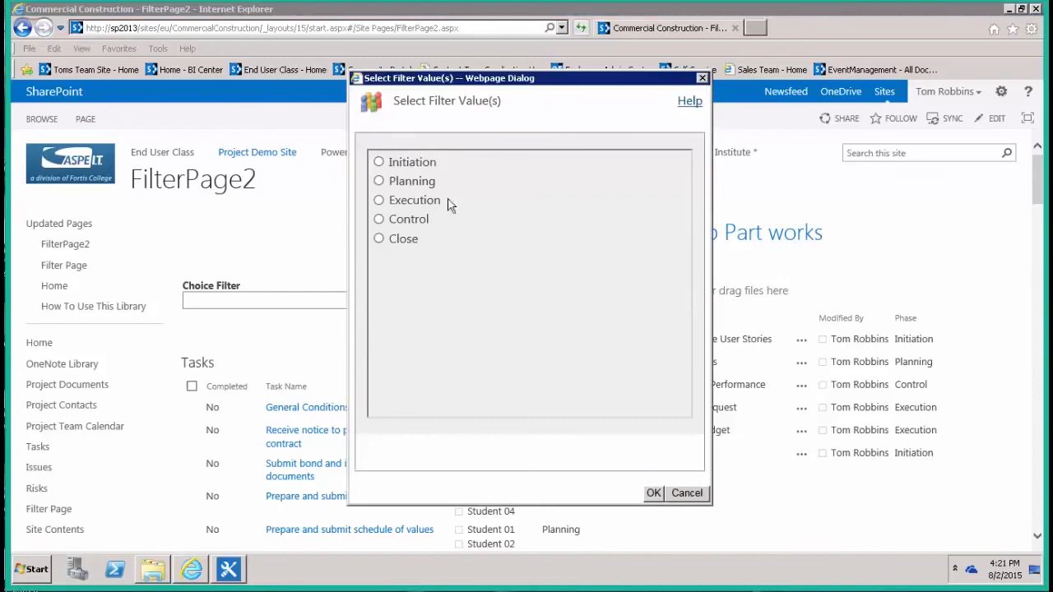
left_click(378, 162)
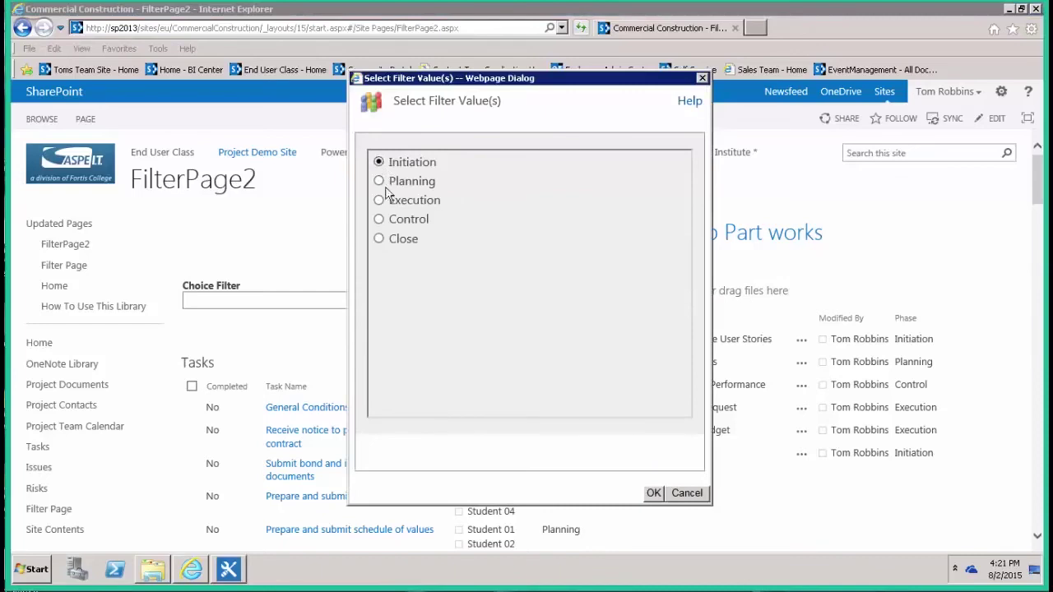
left_click(652, 493)
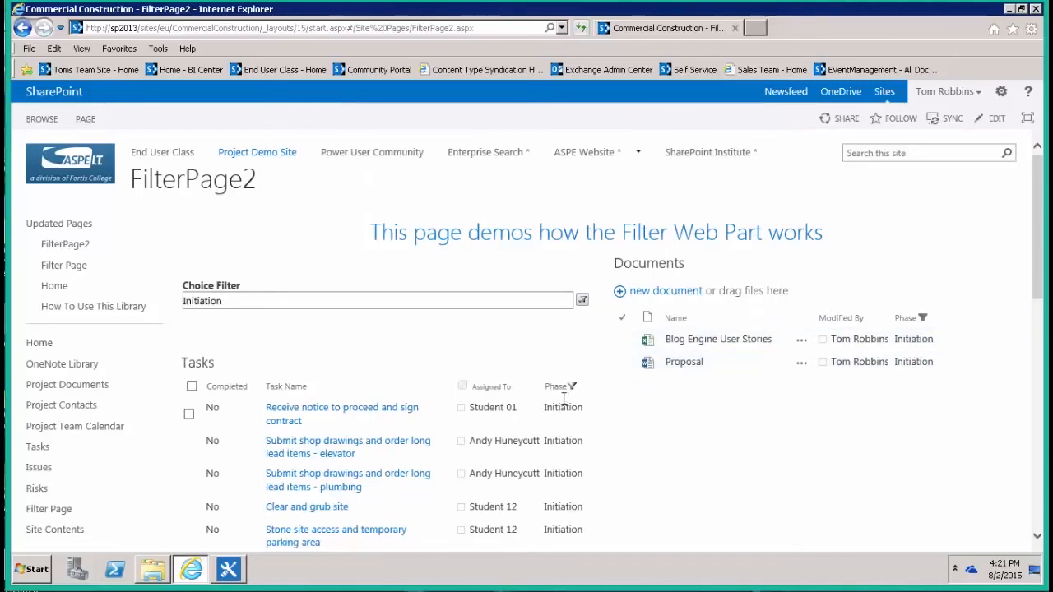
left_click(582, 299)
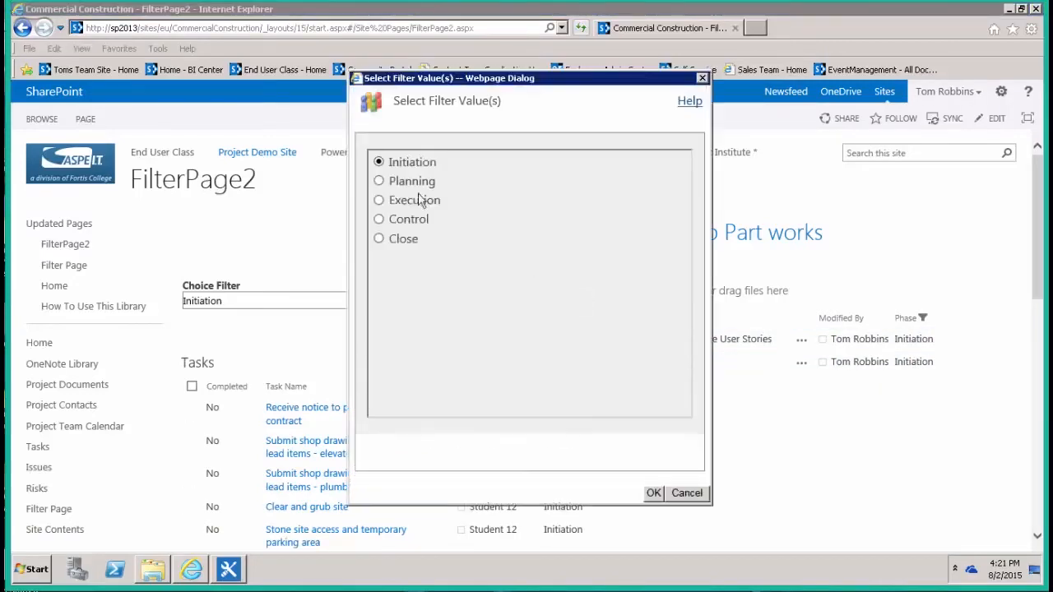
left_click(379, 181)
left_click(656, 495)
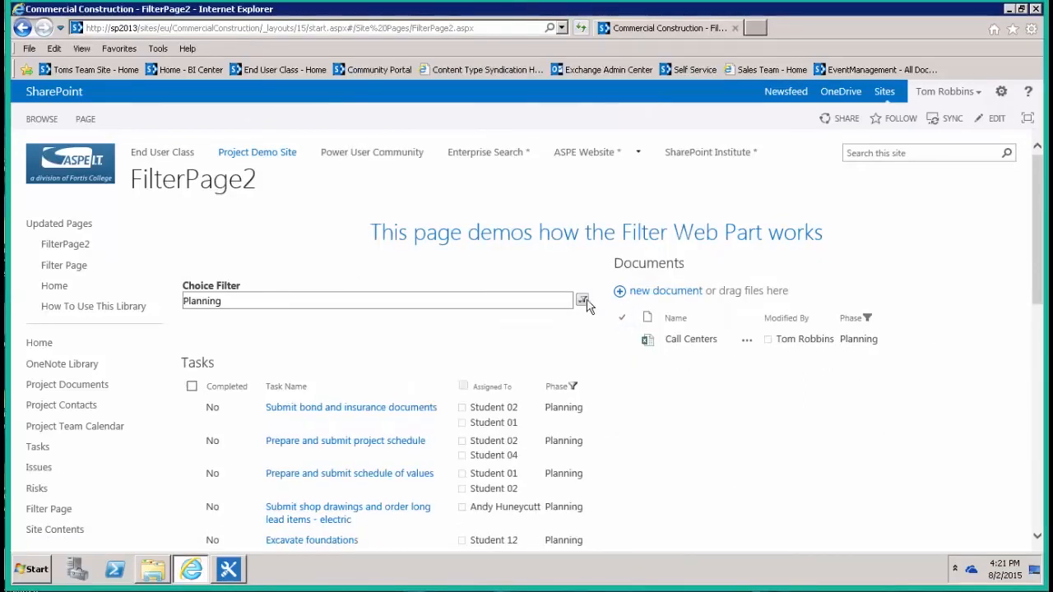
Filter both lists to the Execution phase, then reopen the values and cancel without changing it
left_click(583, 301)
left_click(379, 200)
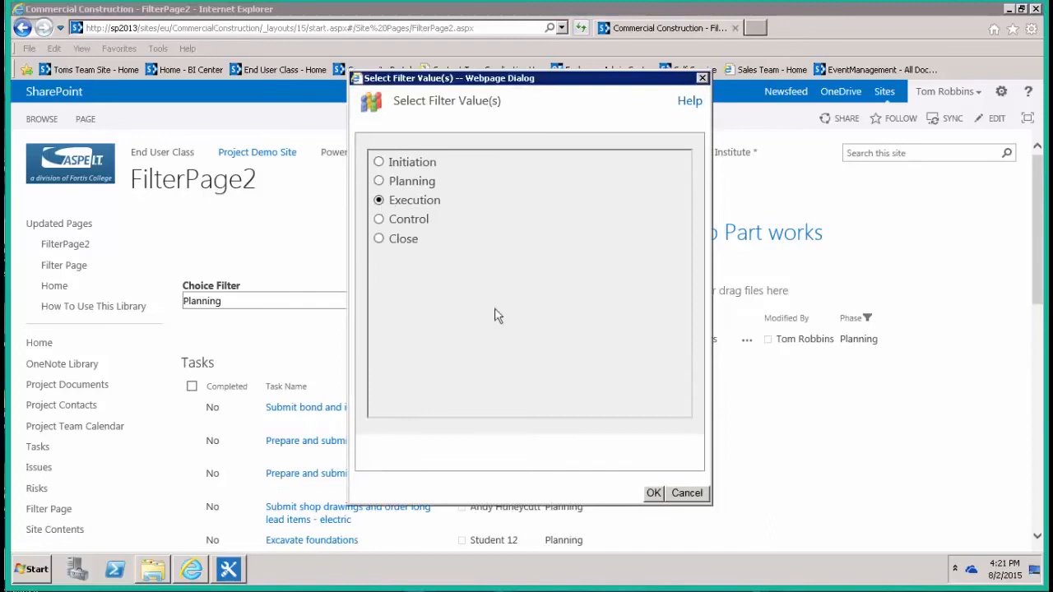
left_click(653, 493)
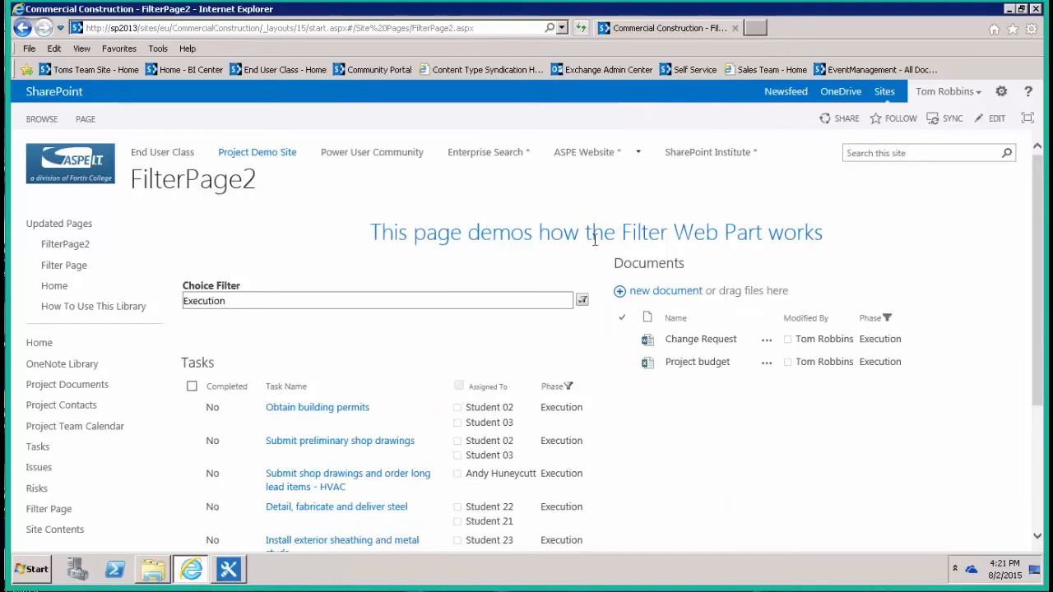
left_click(582, 299)
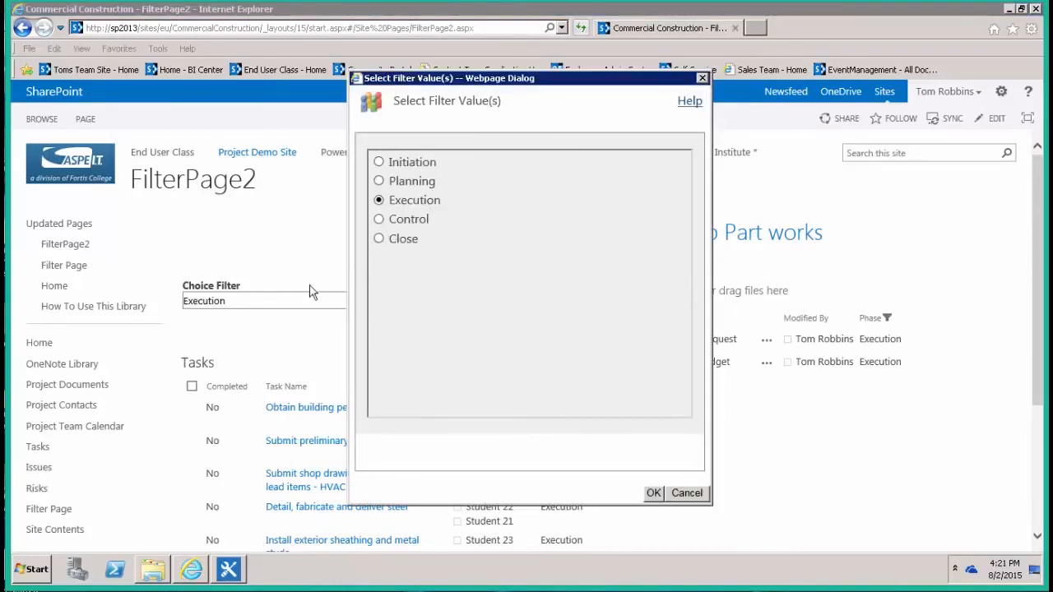
left_click(689, 494)
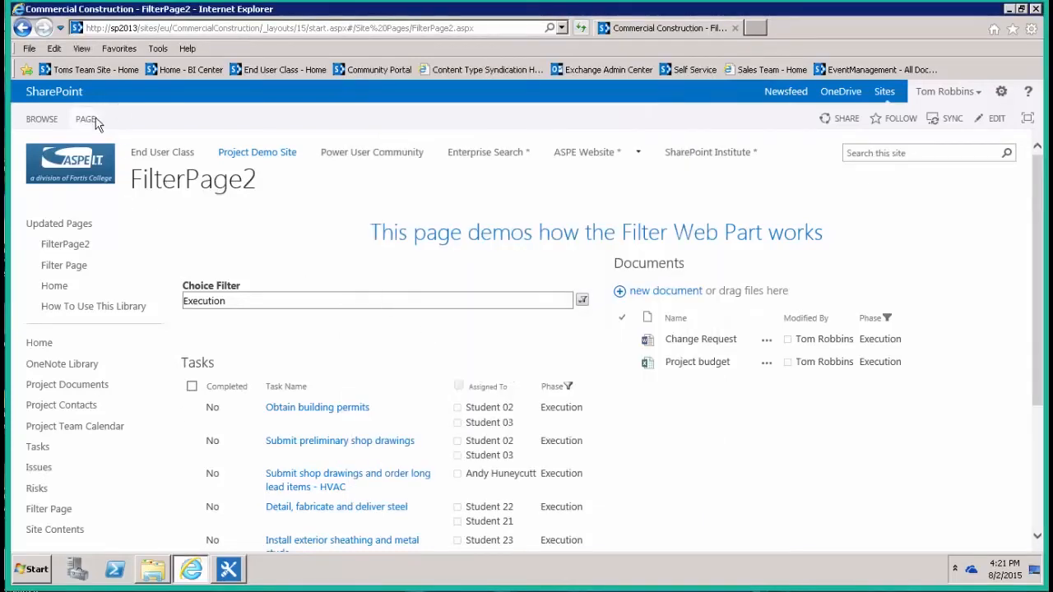
Put FilterPage2 into edit mode and bring up the Phase Filter web part's settings
left_click(85, 119)
left_click(30, 154)
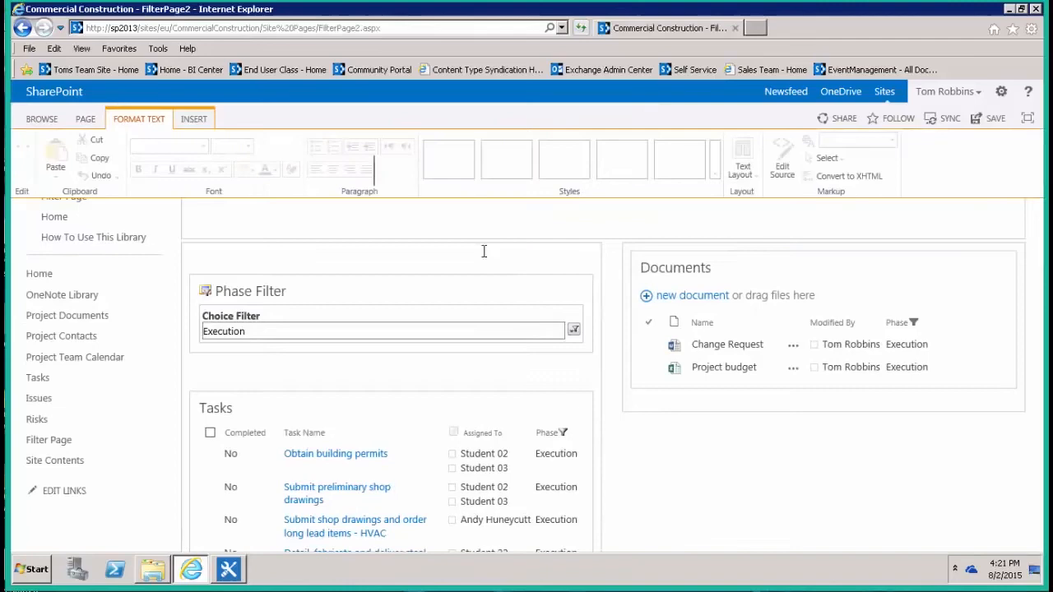
left_click(555, 359)
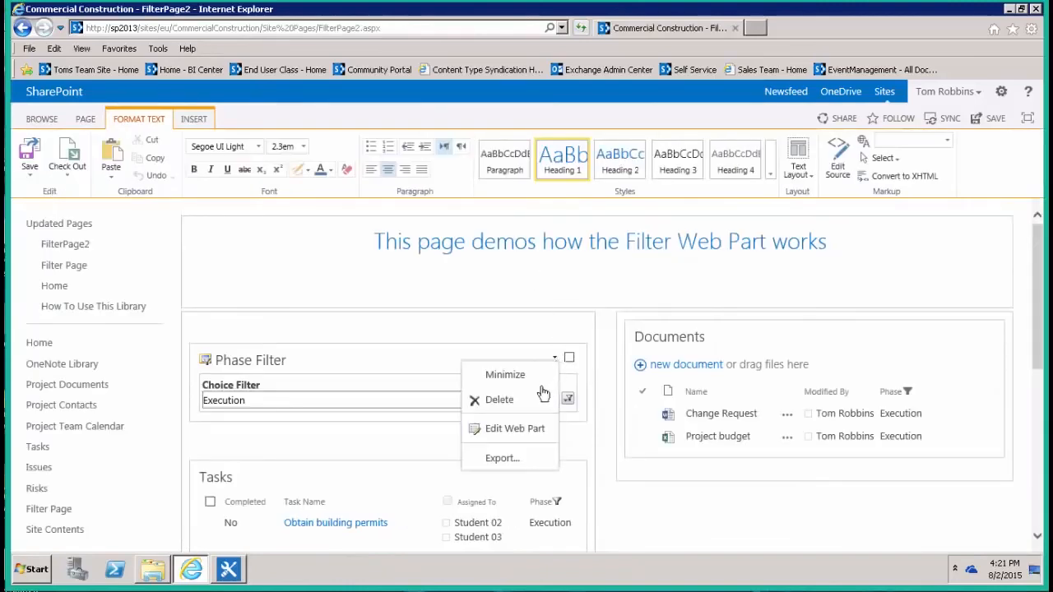
left_click(528, 434)
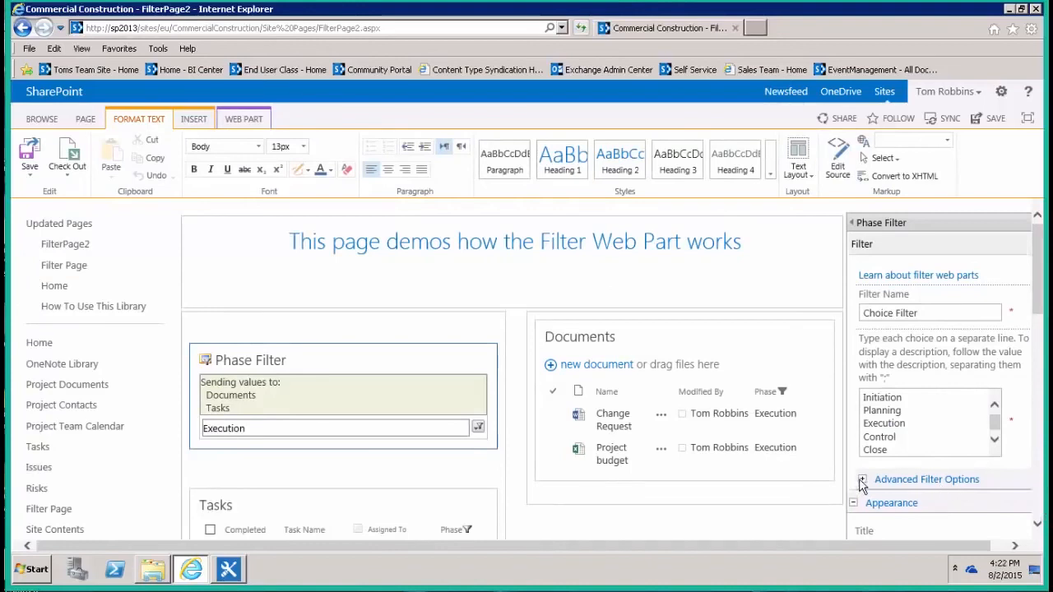
Under Advanced Filter Options, enable Show (Empty) value and apply the settings
left_click(862, 480)
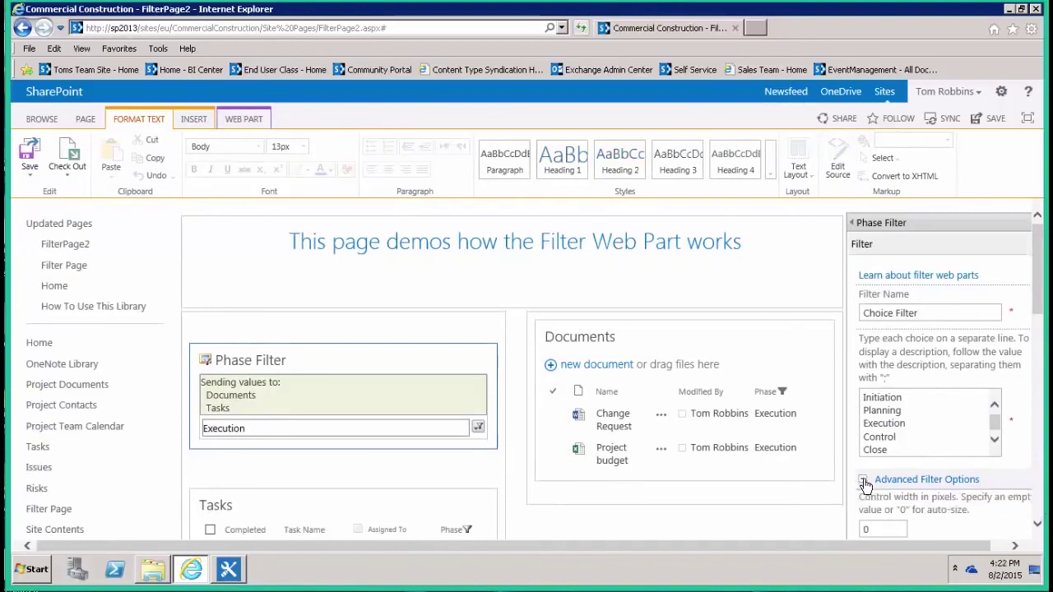
left_click(1038, 498)
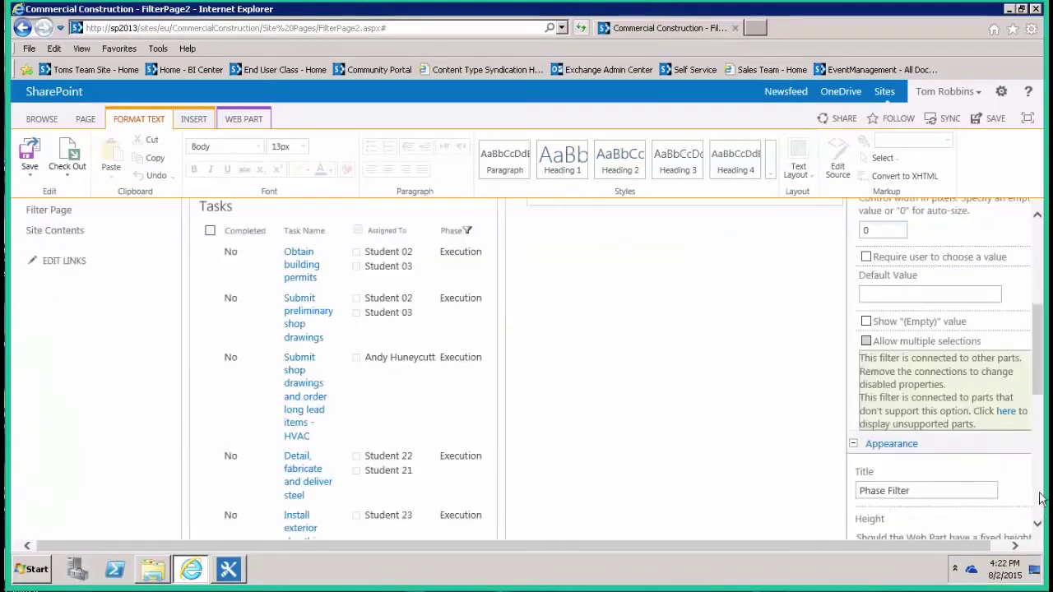
left_click(866, 320)
left_click_drag(1040, 362, 1028, 493)
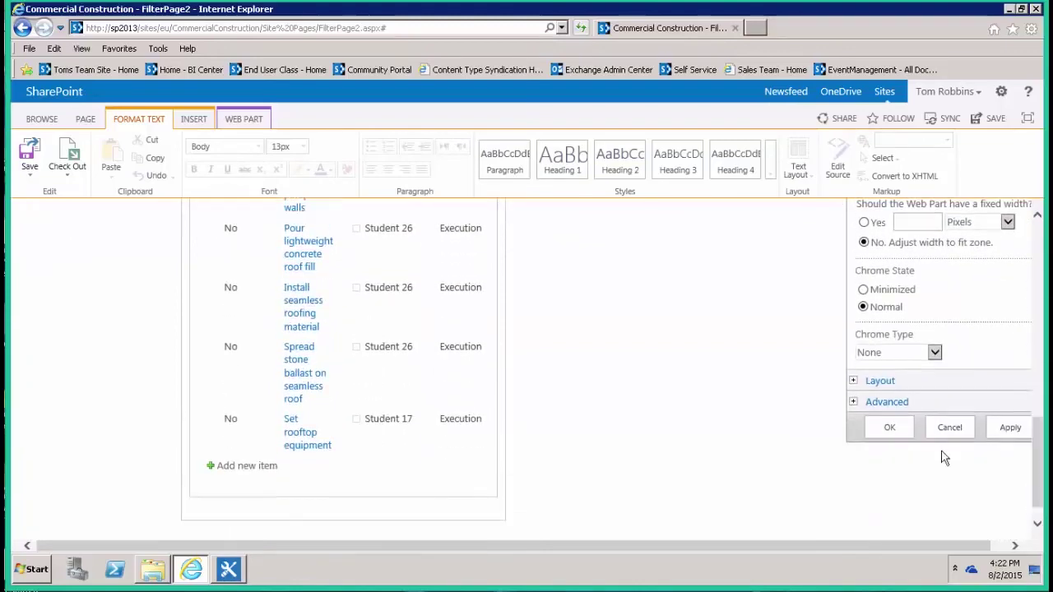
left_click(889, 427)
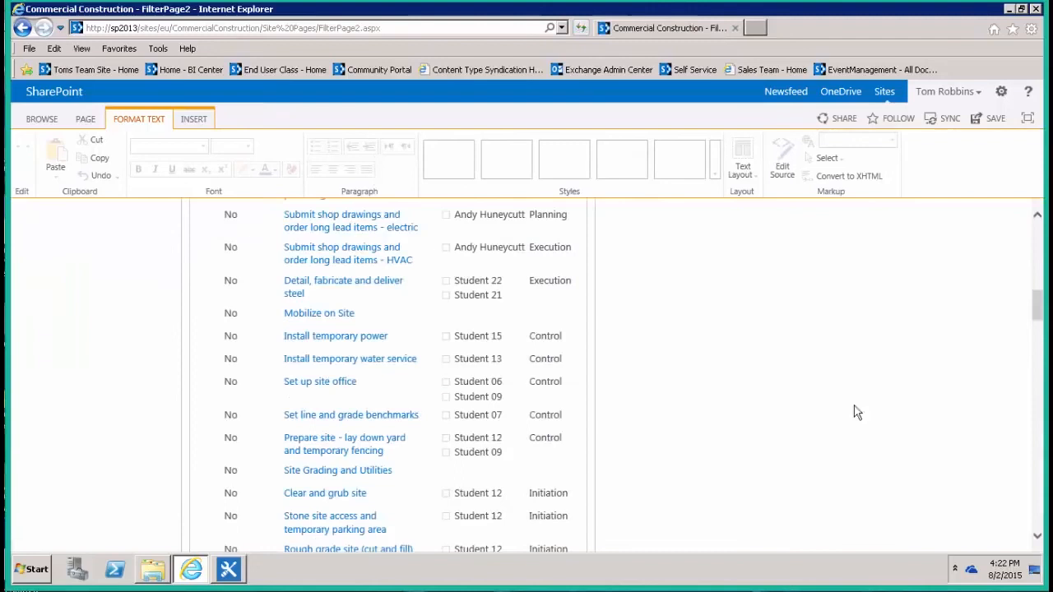
Save the page and filter both lists to the Planning phase
left_click(29, 154)
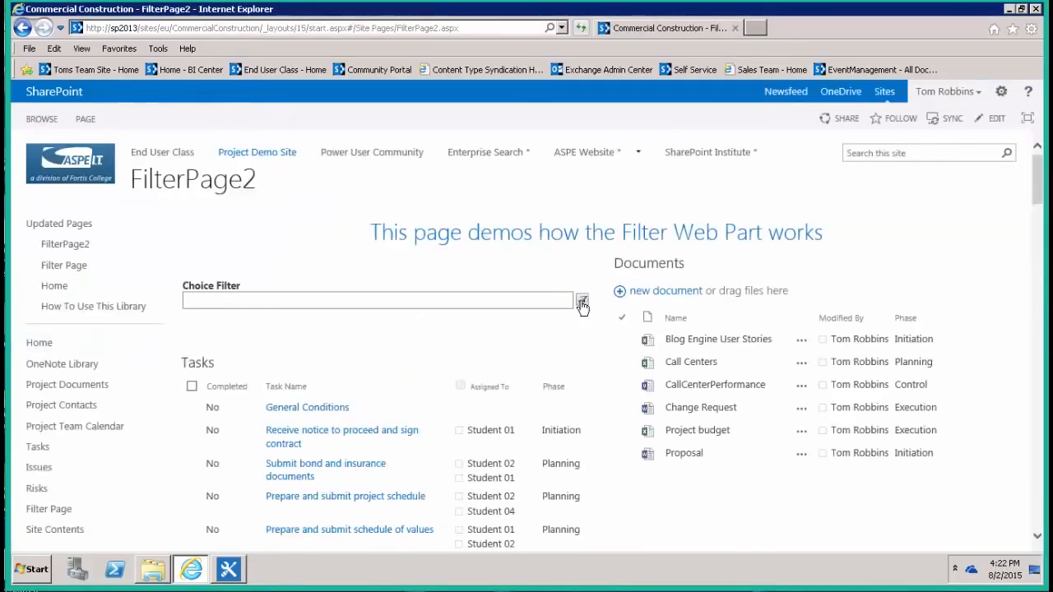
left_click(582, 300)
left_click(379, 200)
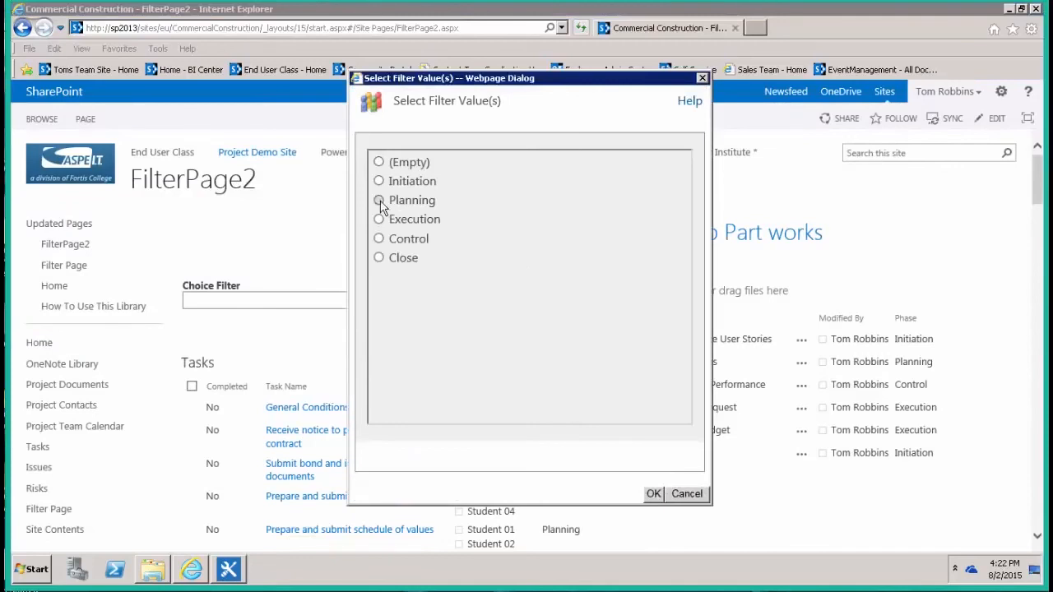
left_click(653, 494)
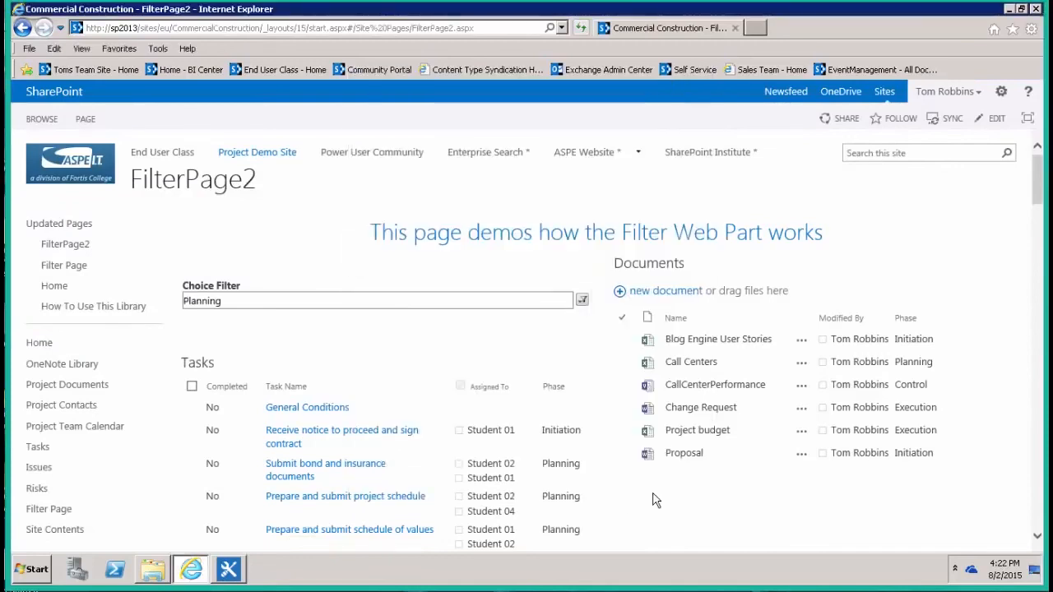
Set the Phase Filter to (Empty) so Tasks and Documents show every item again
left_click(582, 300)
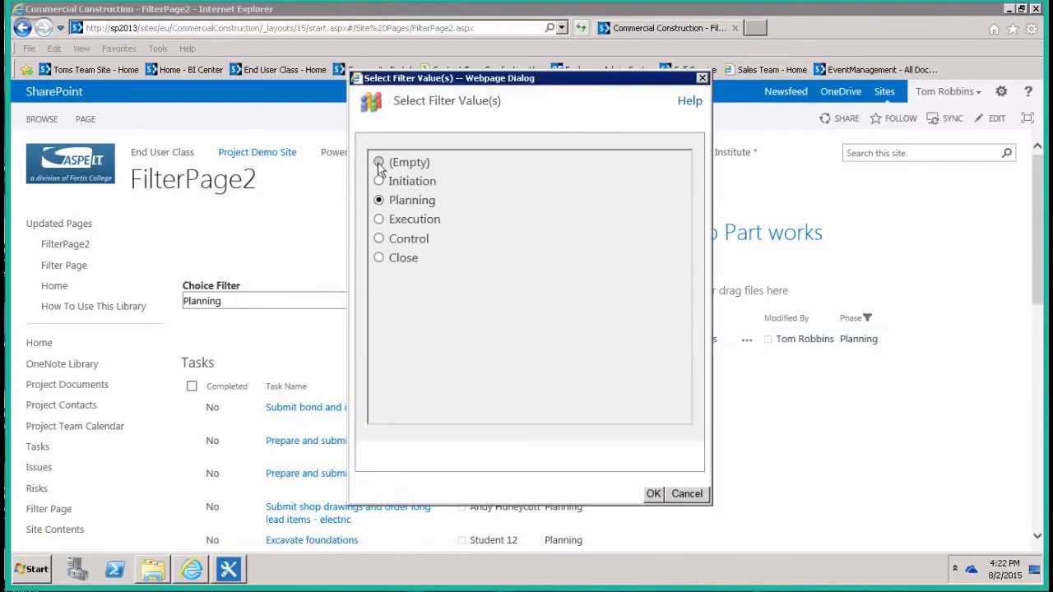
left_click(378, 162)
left_click(653, 494)
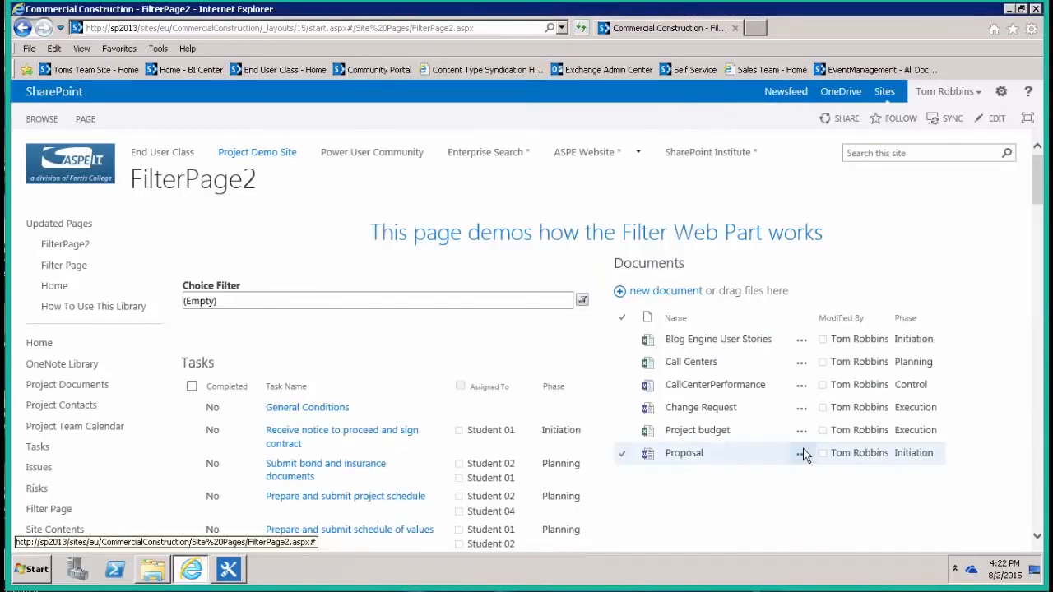